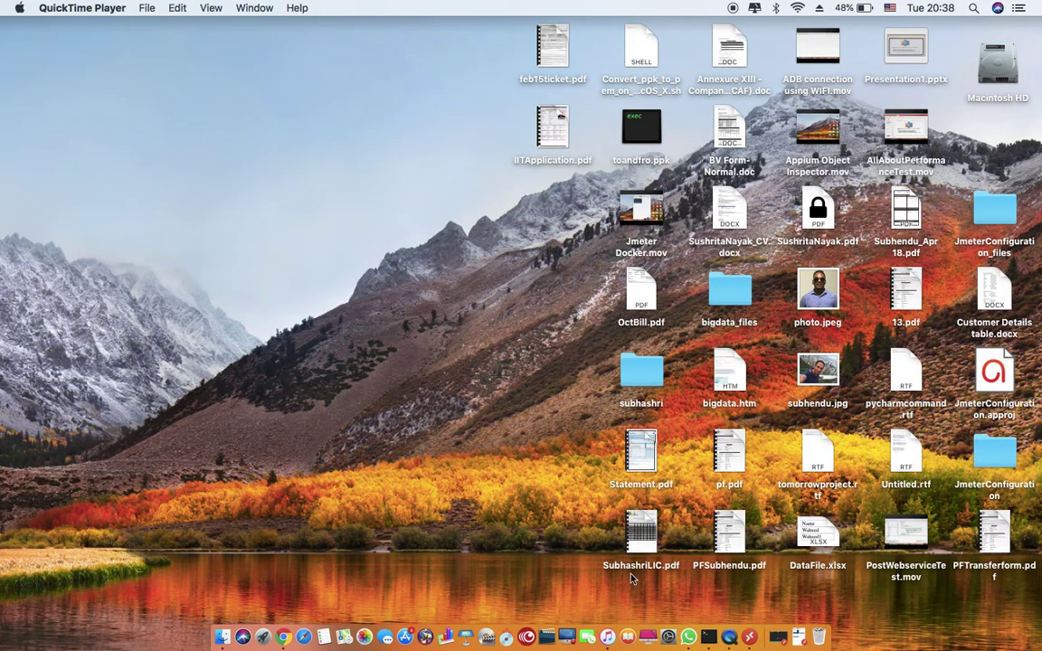
- Restore the TestPC remote session and switch it to full screen
left_click(773, 624)
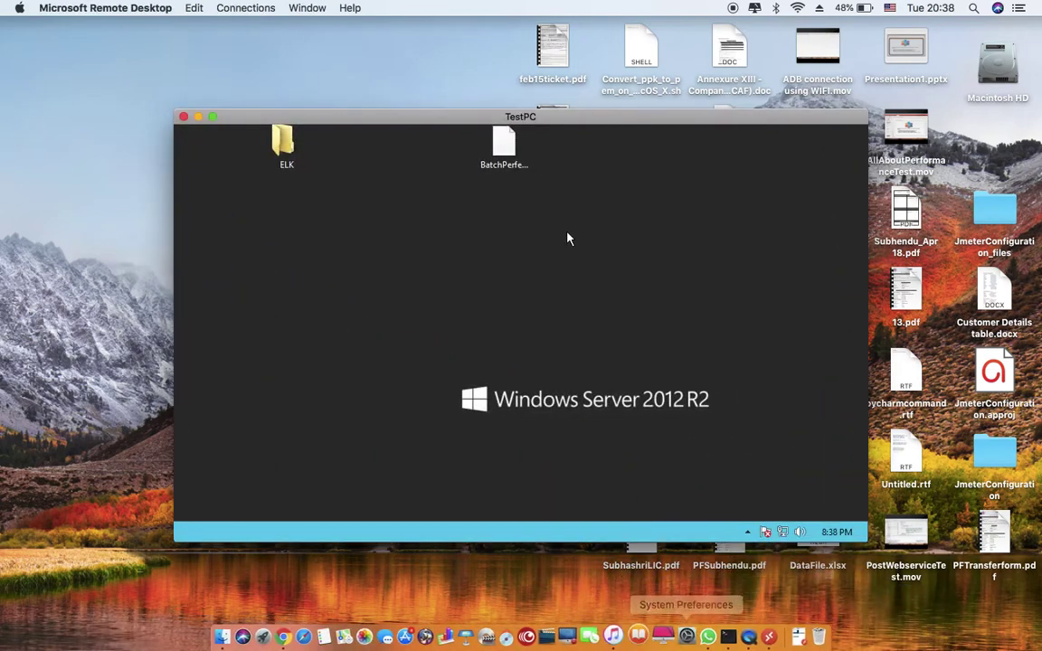
double_click(364, 116)
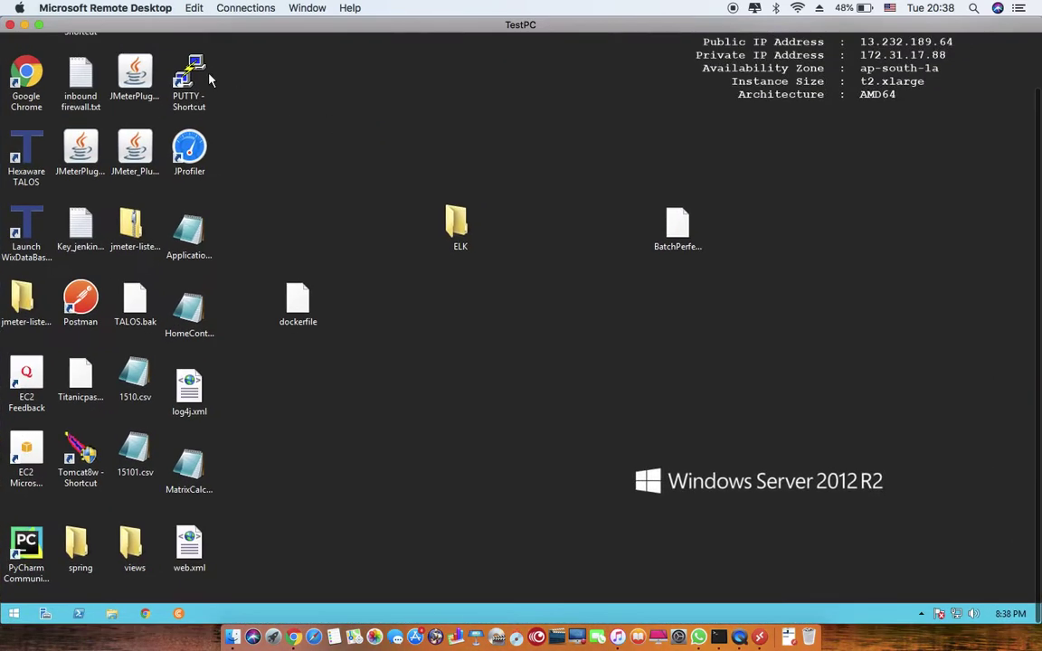
left_click(304, 9)
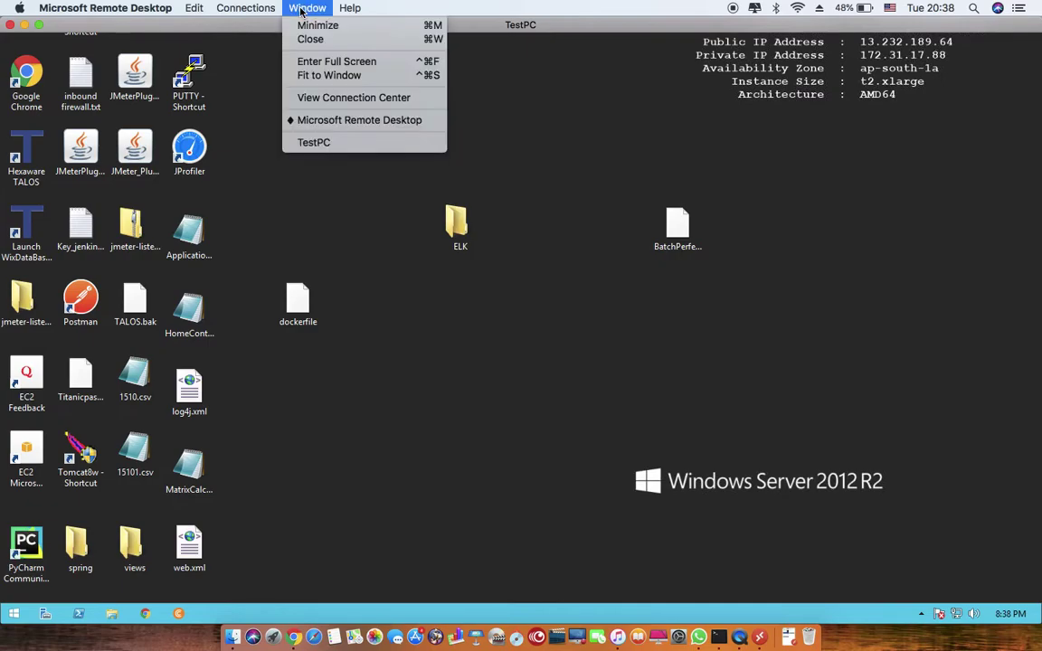
left_click(331, 62)
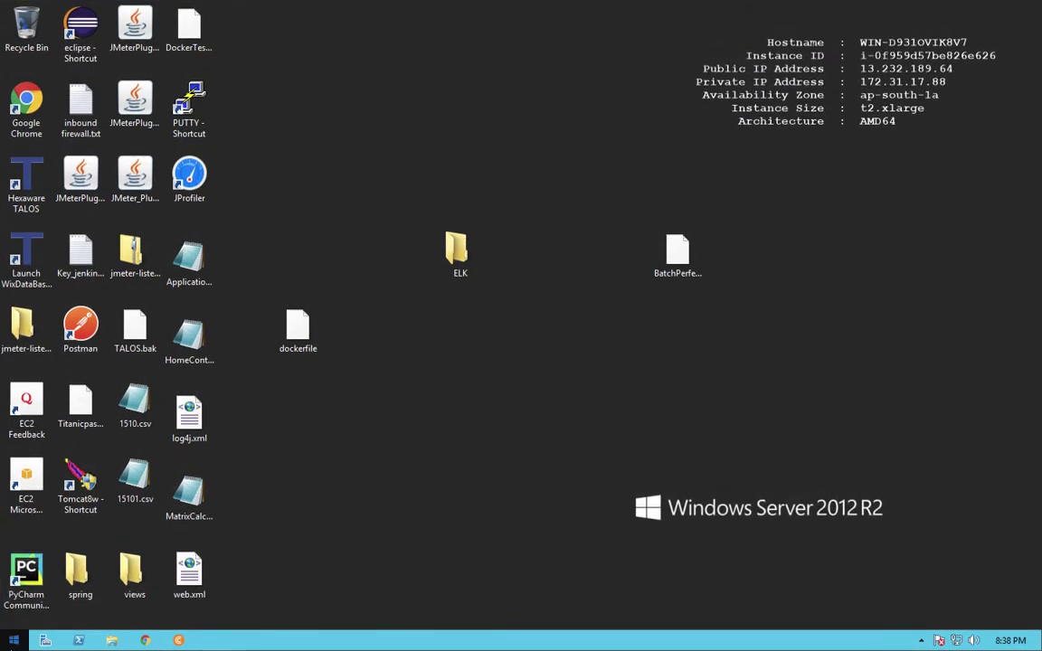
- Search Start for 'perfmon' and launch Performance Monitor on the remote server
left_click(14, 641)
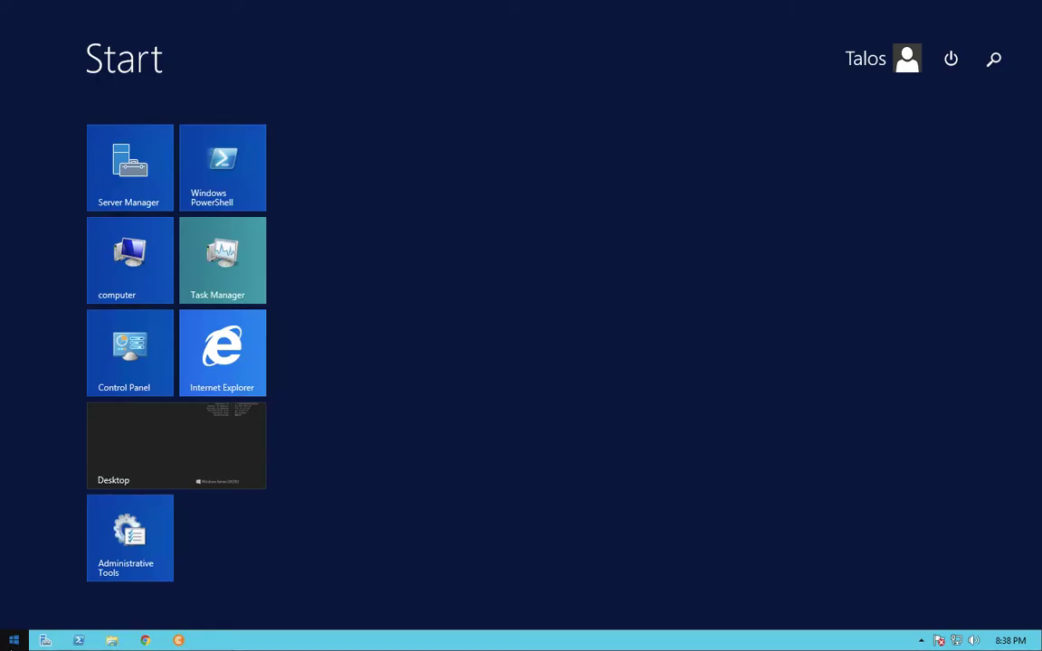
left_click(994, 62)
type("pe")
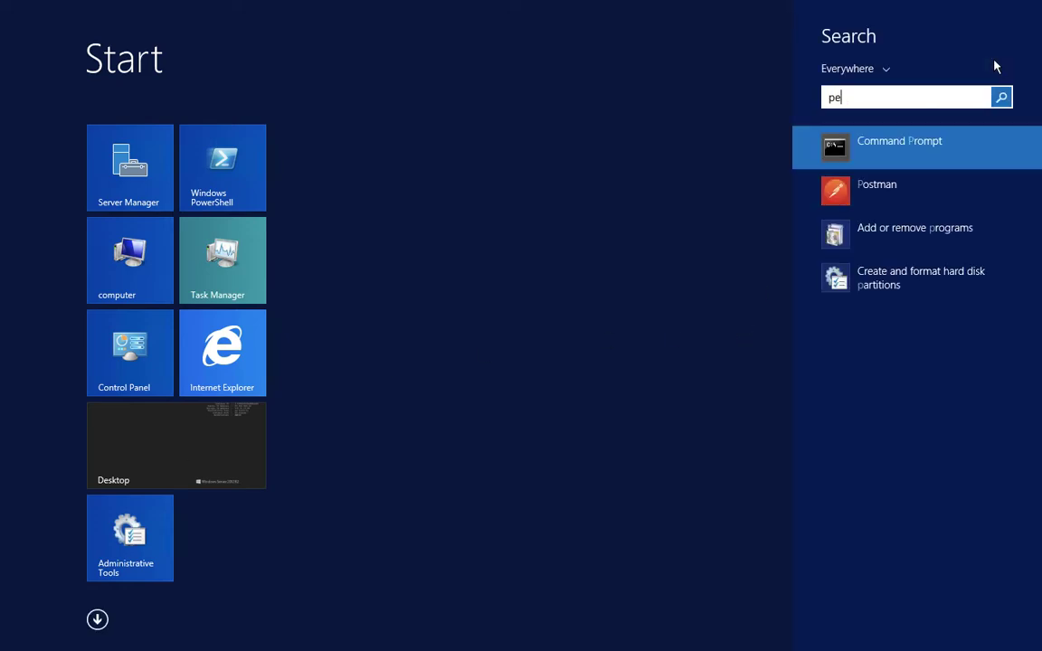
type("rf")
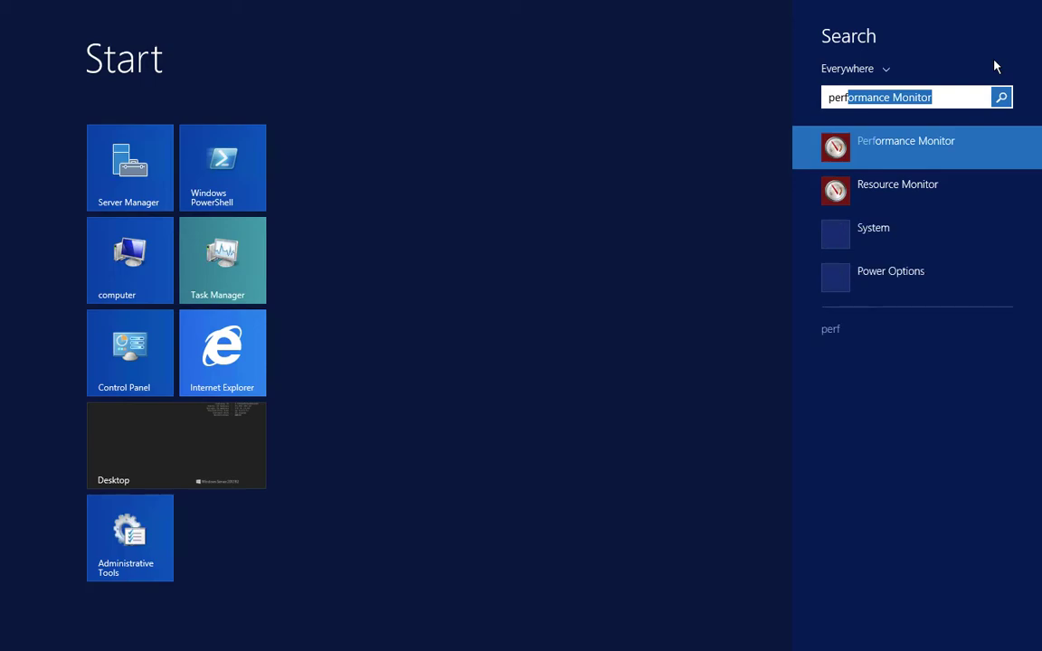
type("mon")
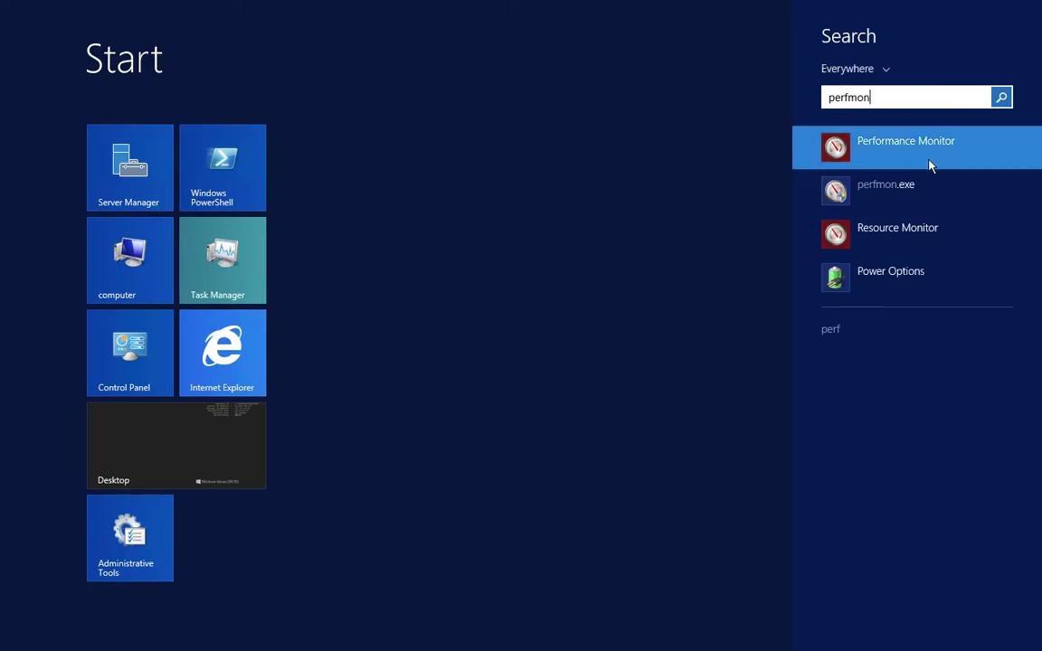
left_click(930, 155)
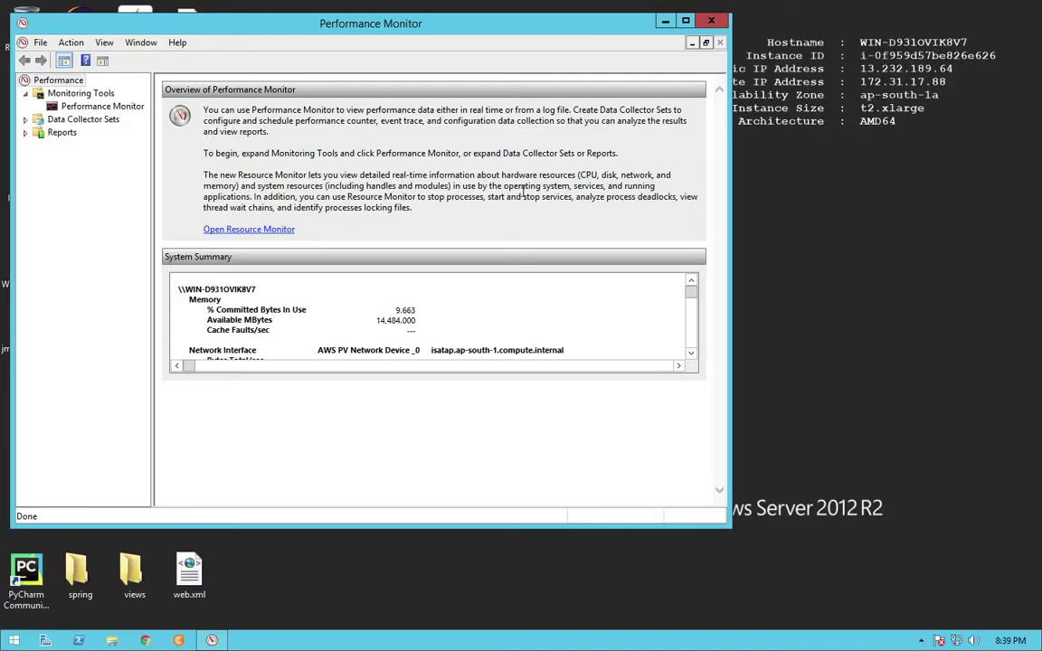
- Maximize Performance Monitor, list the User Defined collector sets, and open the Action menu
double_click(414, 22)
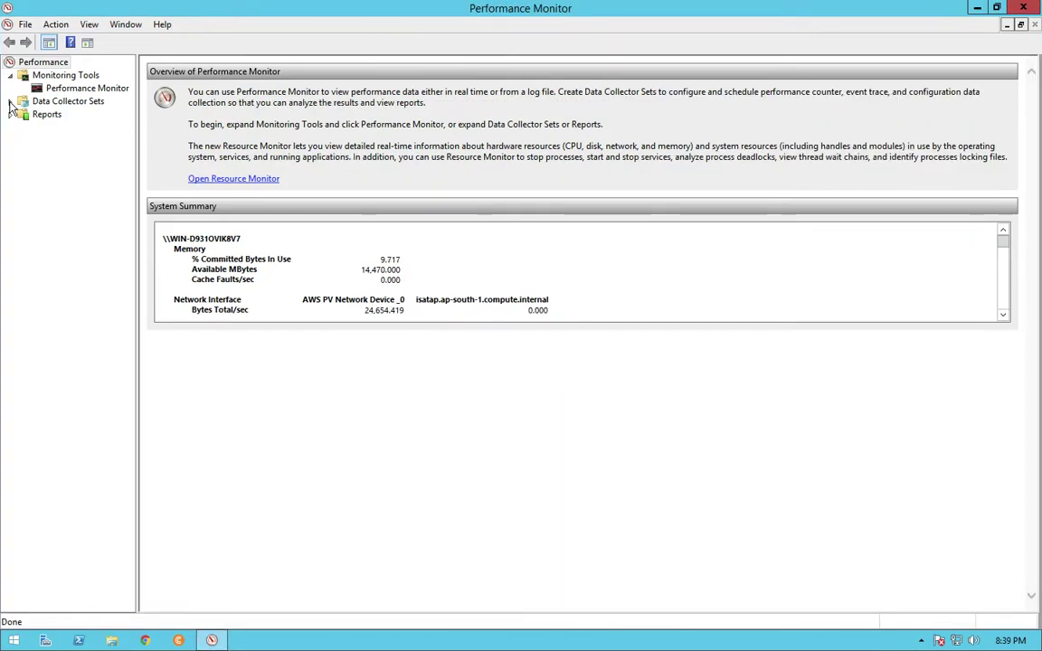
left_click(11, 103)
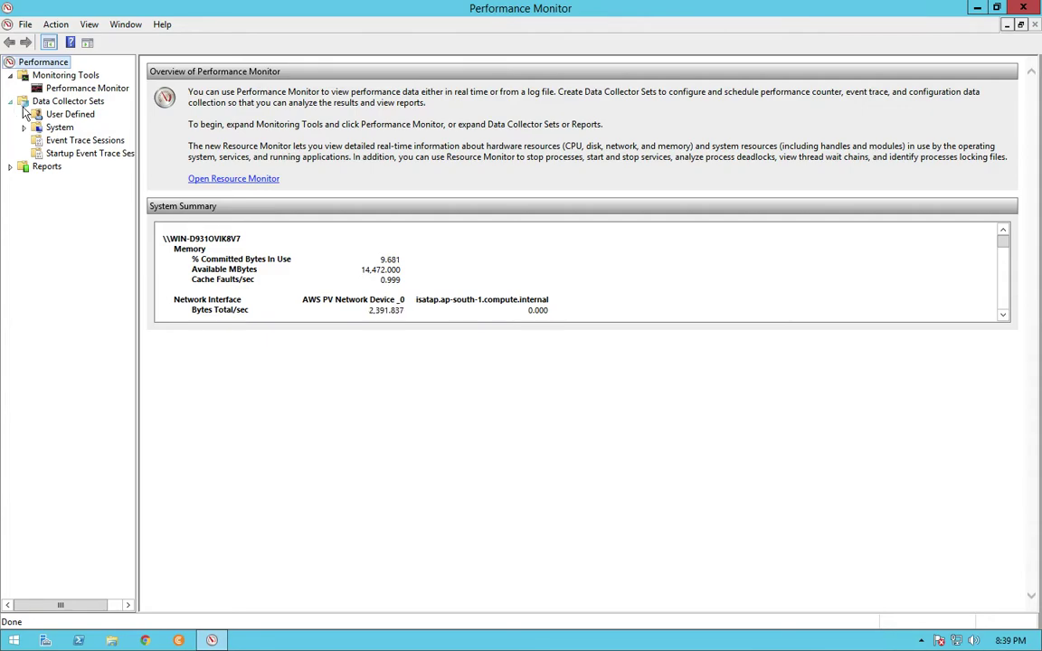
left_click(24, 116)
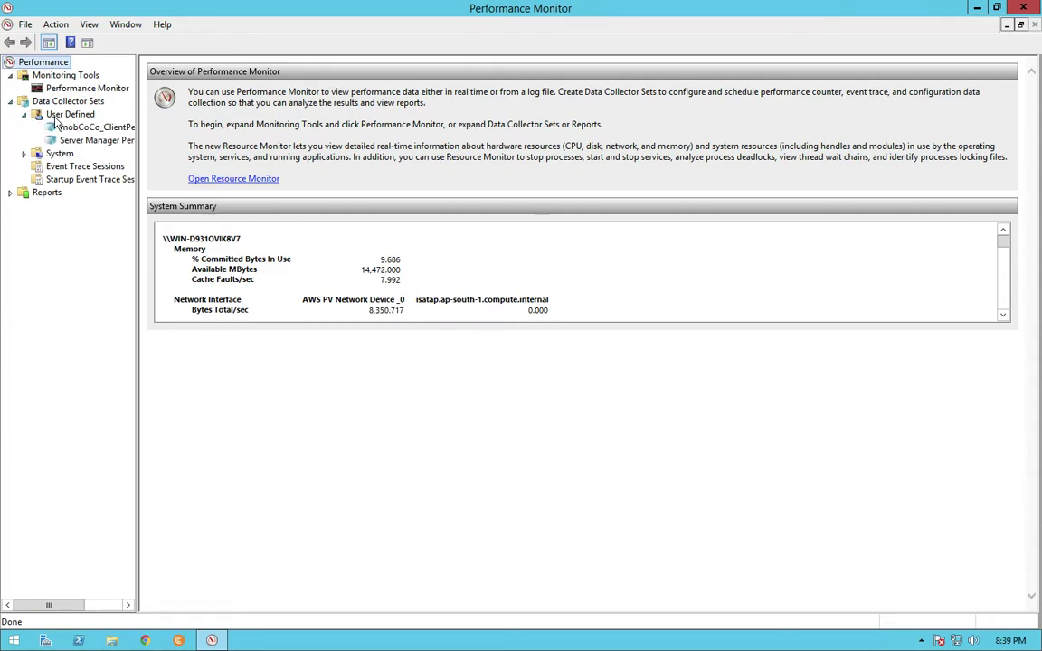
left_click(62, 116)
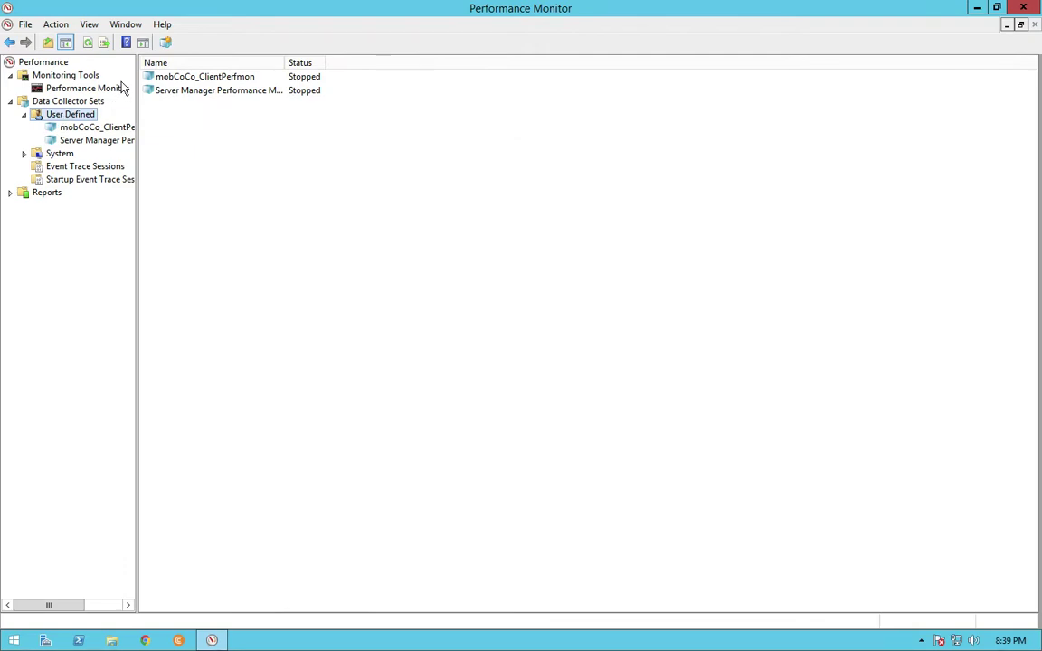
left_click(58, 27)
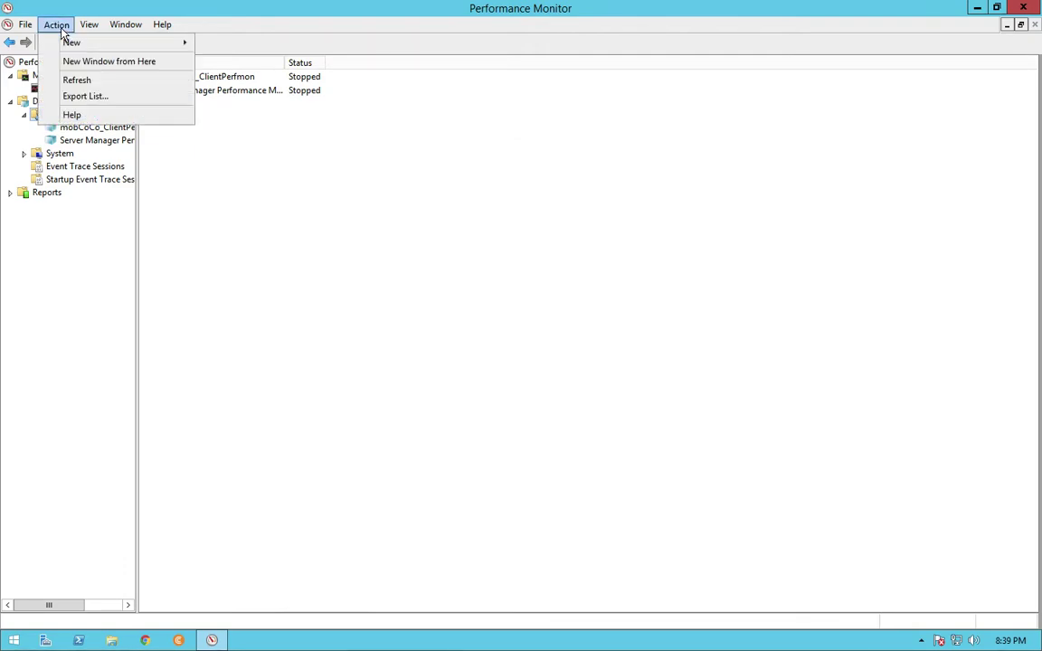
- Create a new collector set named 'Demo', built manually, logging Performance counter data
mouse_move(106, 45)
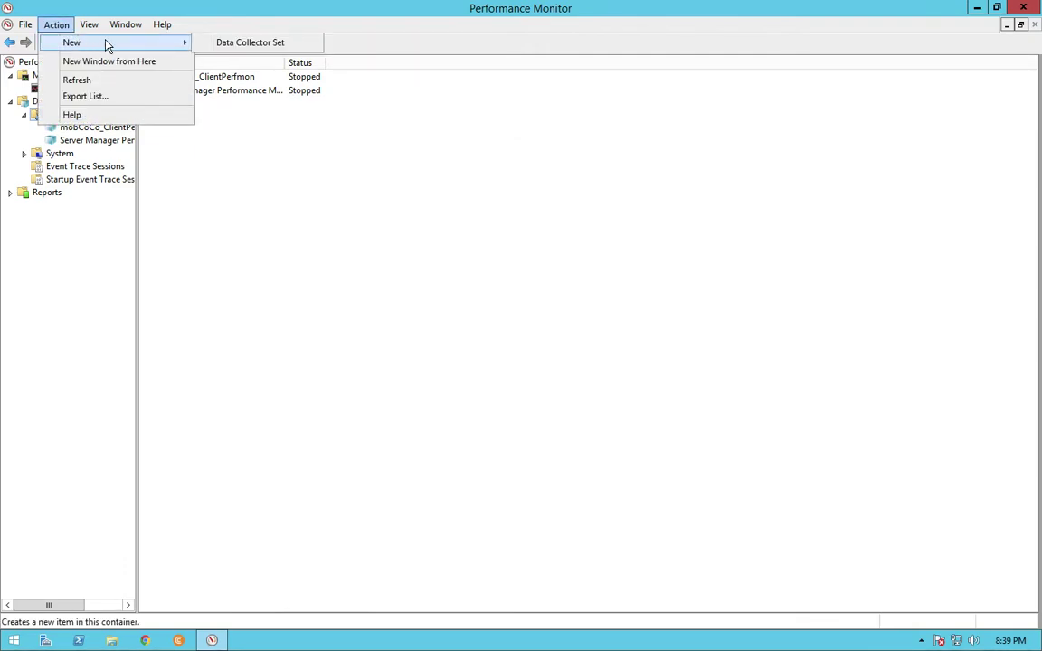
left_click(237, 43)
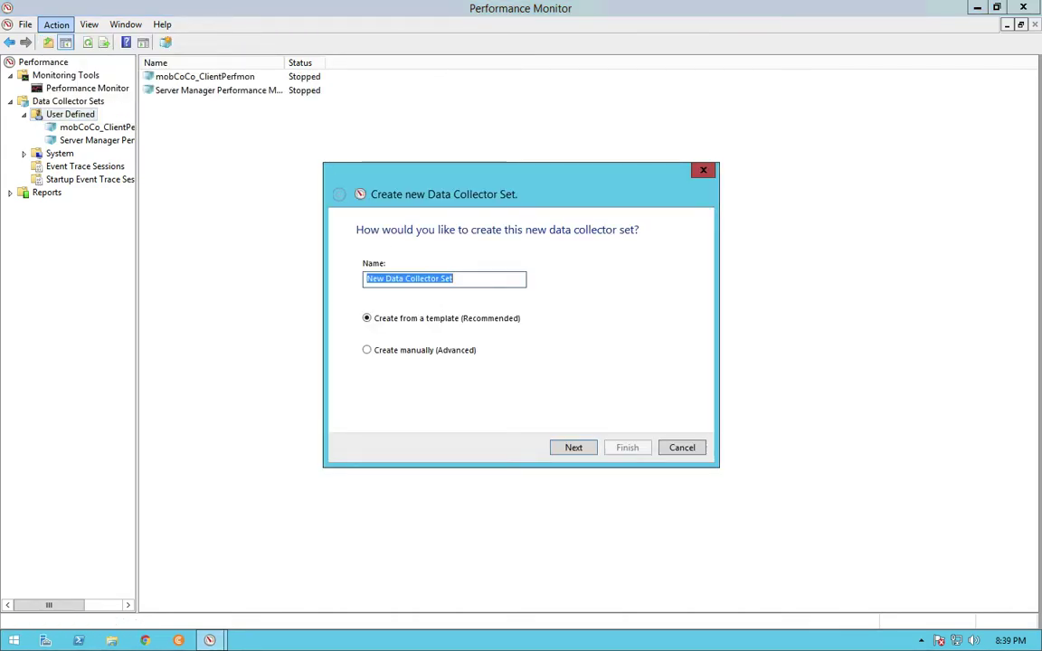
type("Demo")
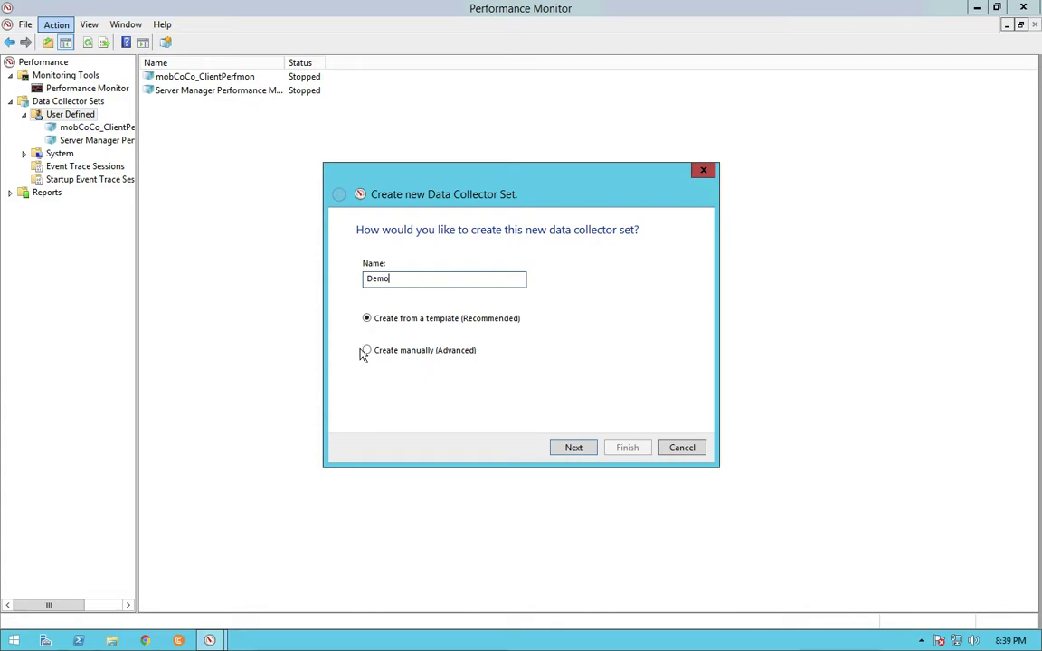
left_click(366, 351)
left_click(574, 449)
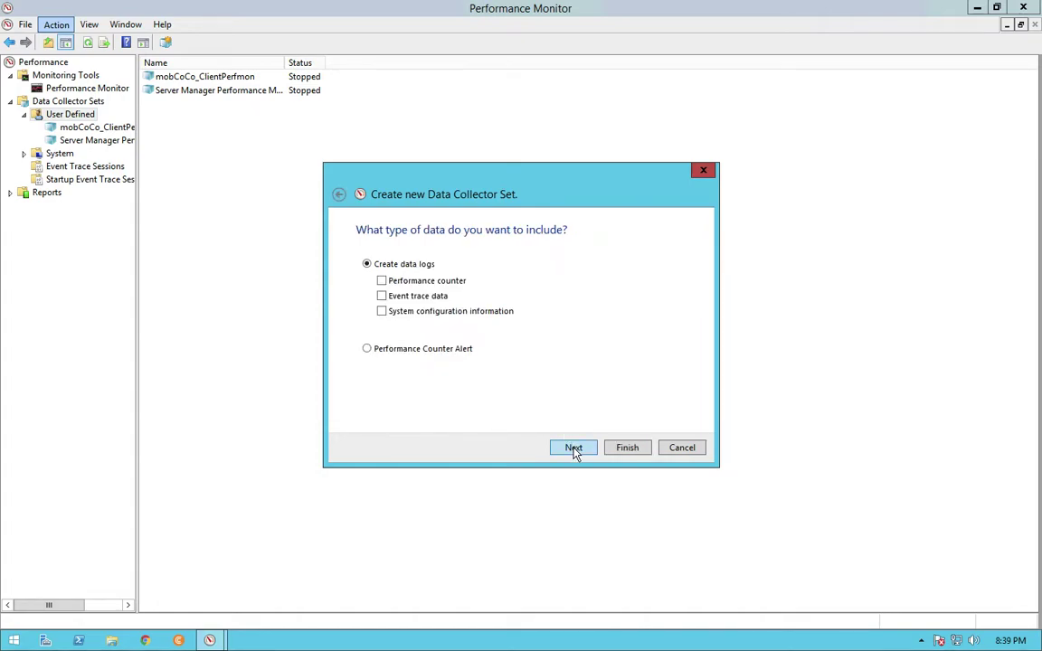
left_click(382, 282)
left_click(571, 449)
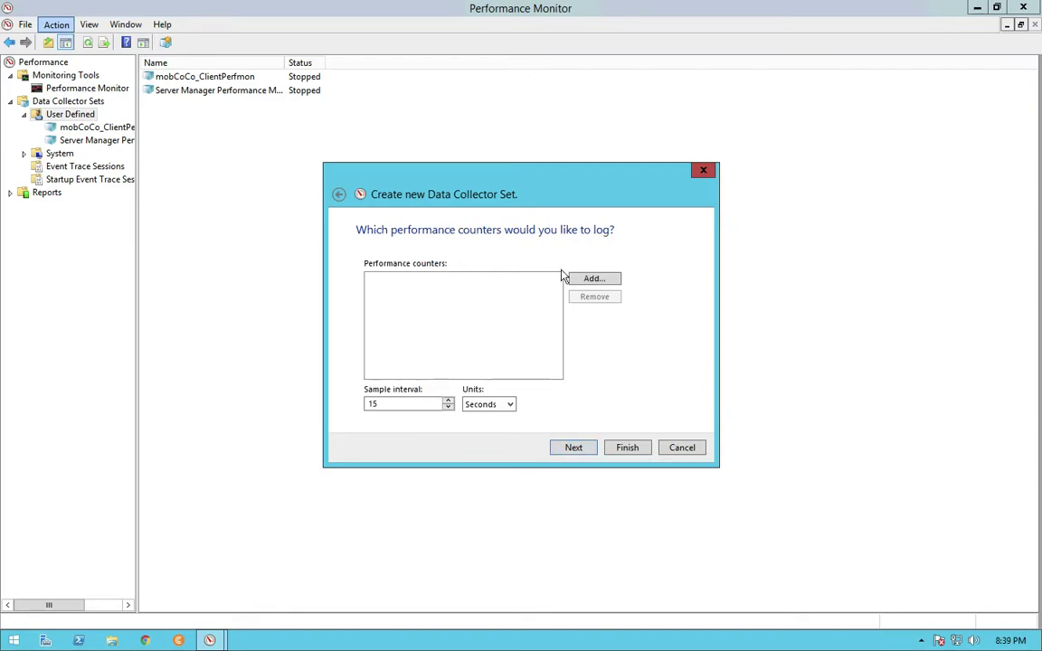
- In Add Counters, expand Process and select % Processor Time
left_click(606, 280)
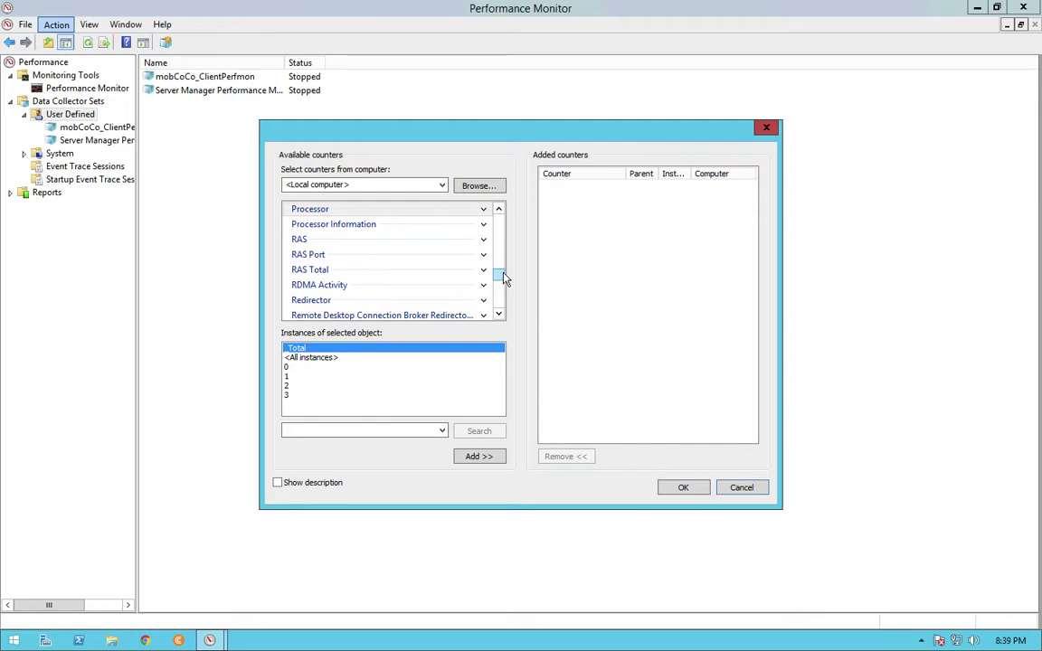
left_click(499, 210)
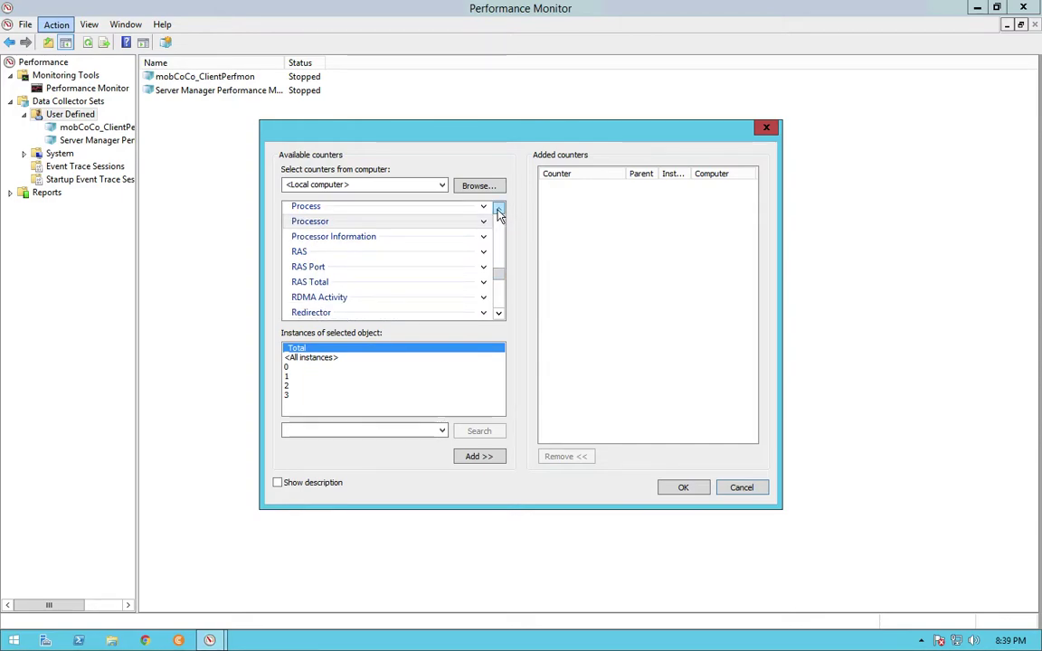
left_click(485, 208)
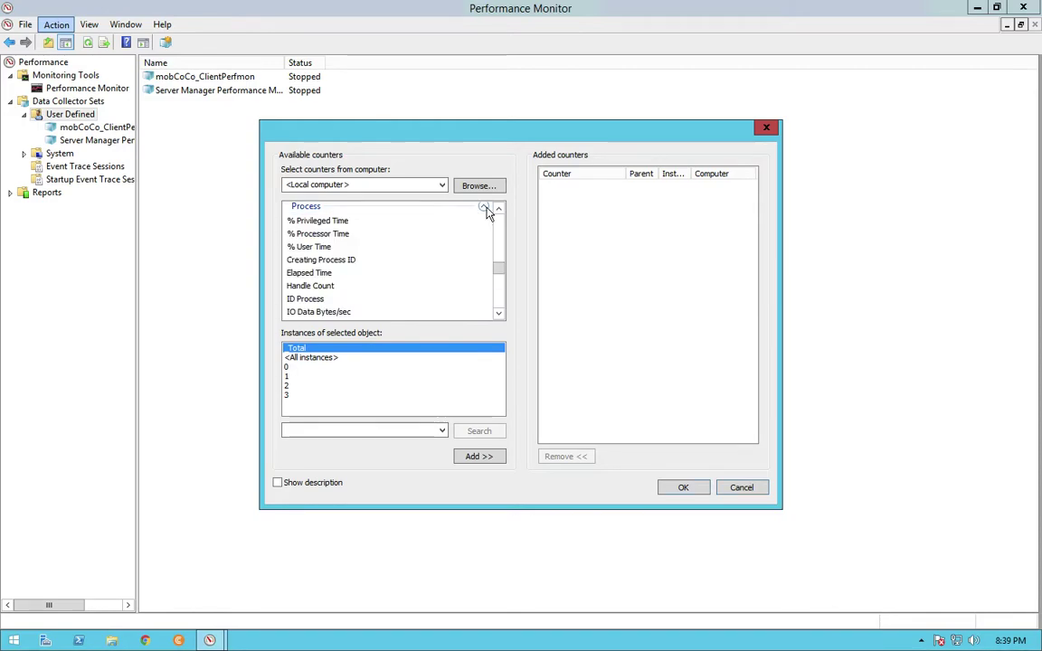
left_click(500, 315)
left_click(501, 315)
left_click(501, 315)
left_click(500, 315)
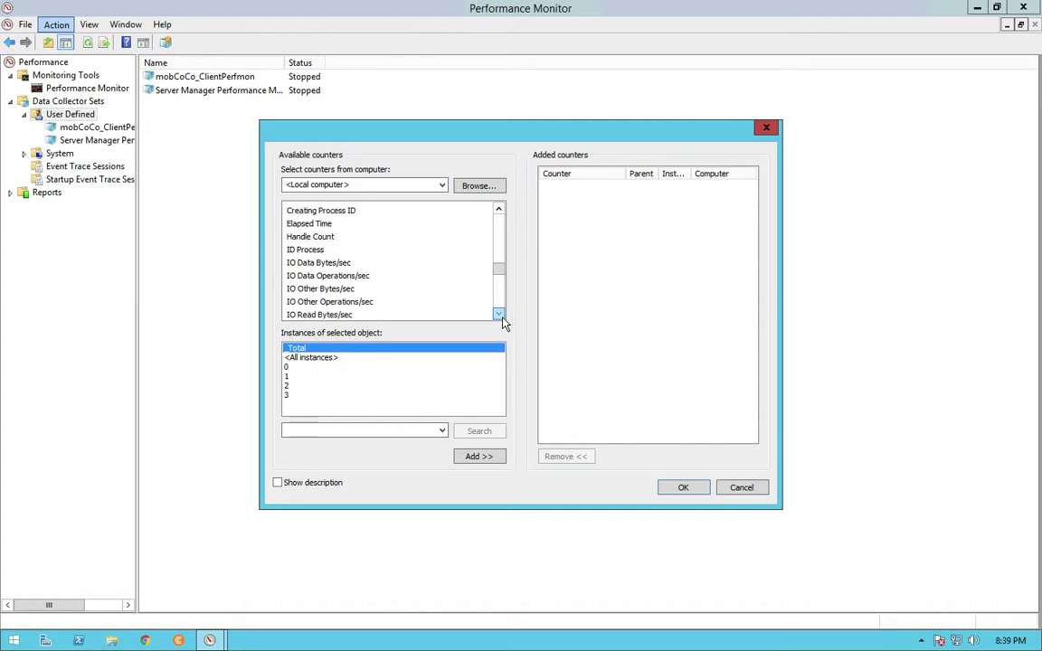
left_click(499, 210)
left_click(498, 210)
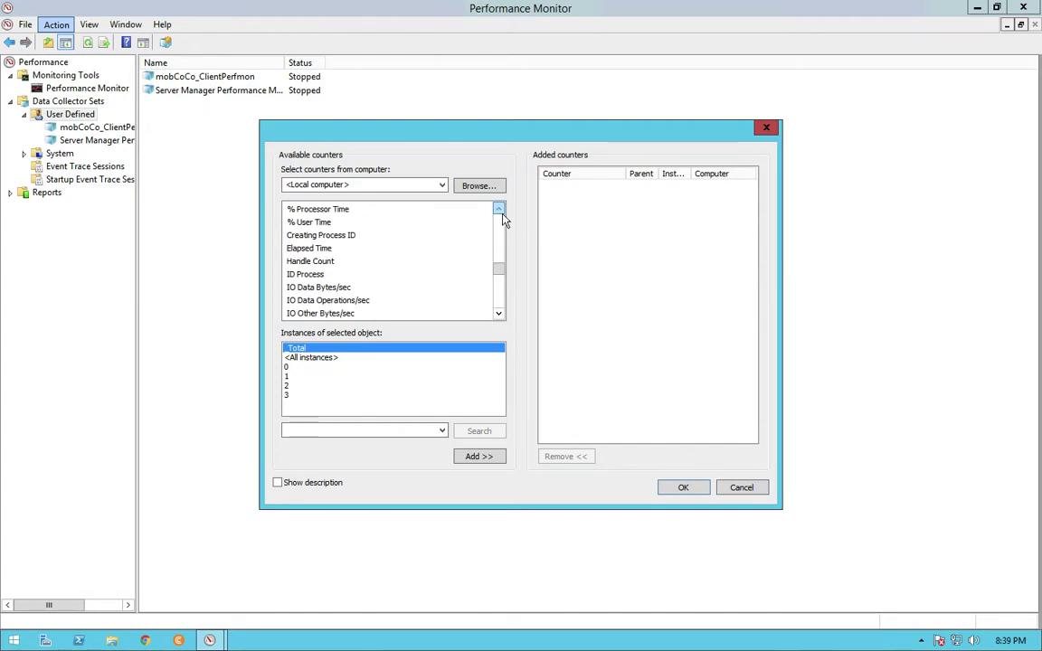
left_click(498, 210)
left_click(498, 210)
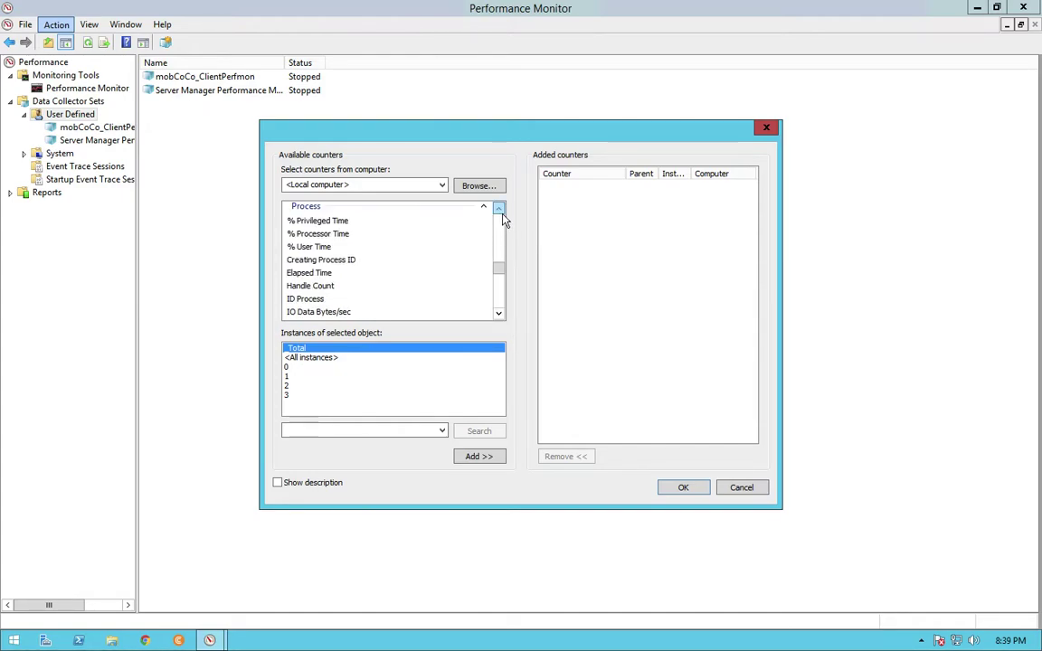
left_click(330, 234)
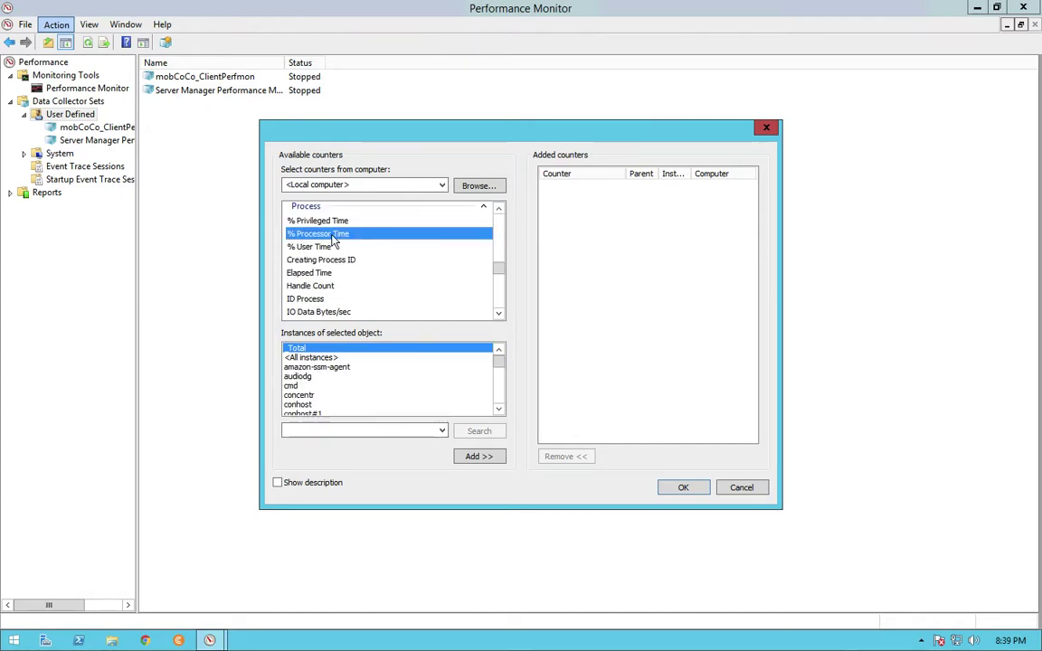
left_click(500, 316)
left_click(500, 315)
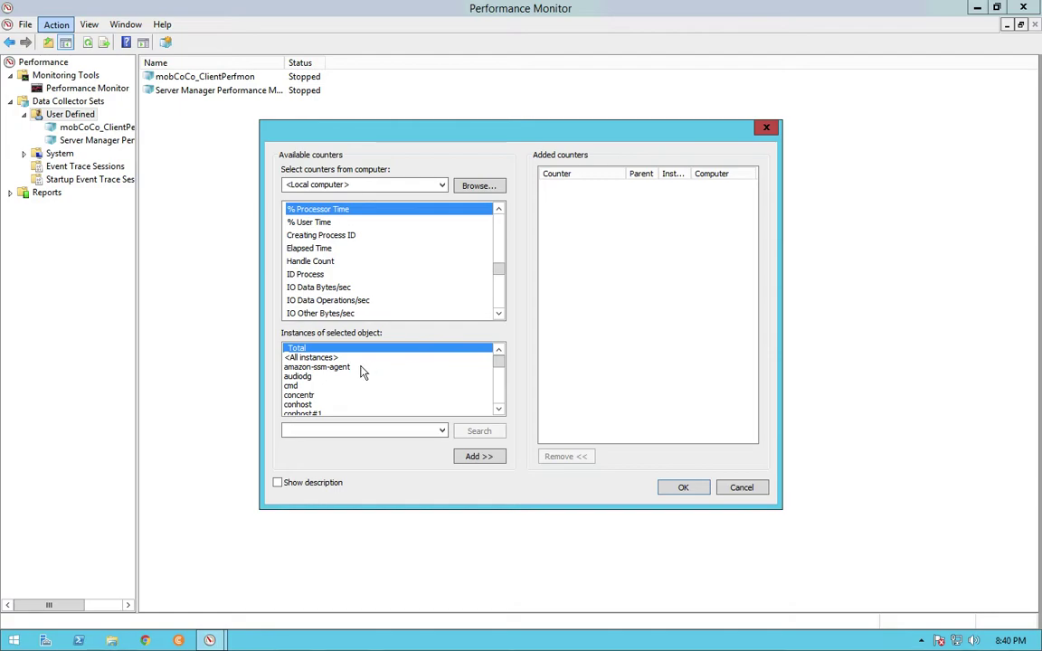
- Add % Processor Time for the amazon-ssm-agent and audiodg instances
left_click(328, 377)
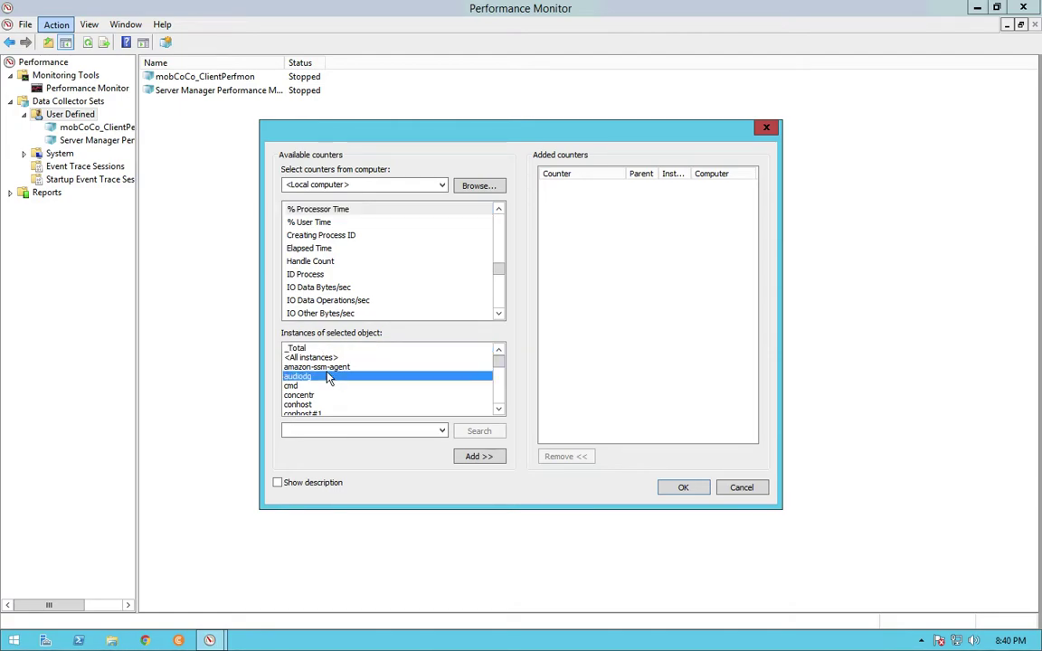
key("Up")
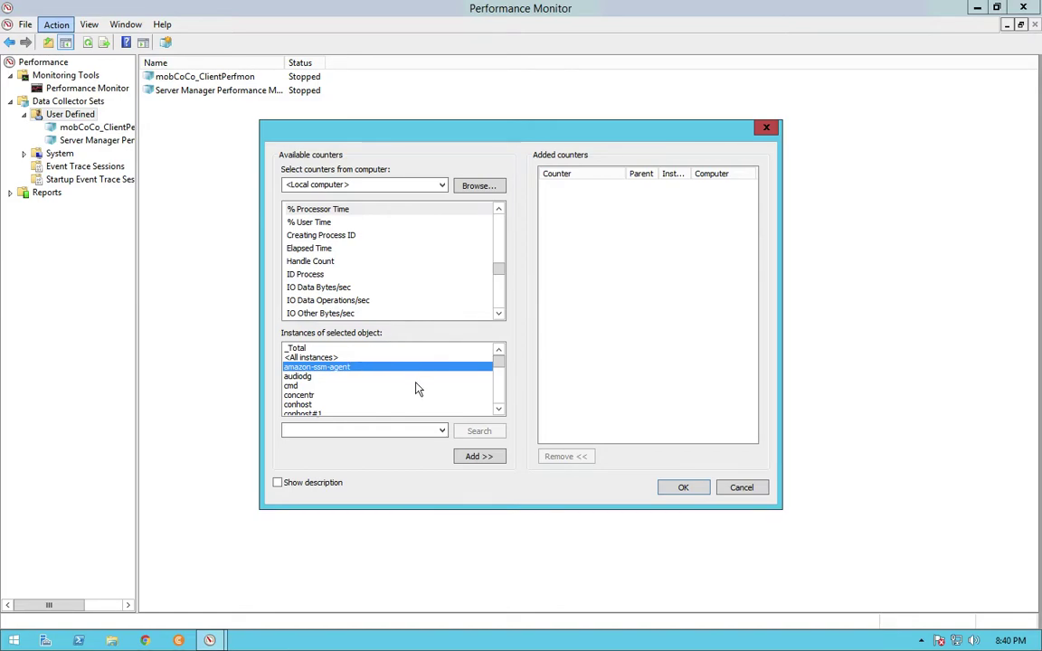
left_click(494, 458)
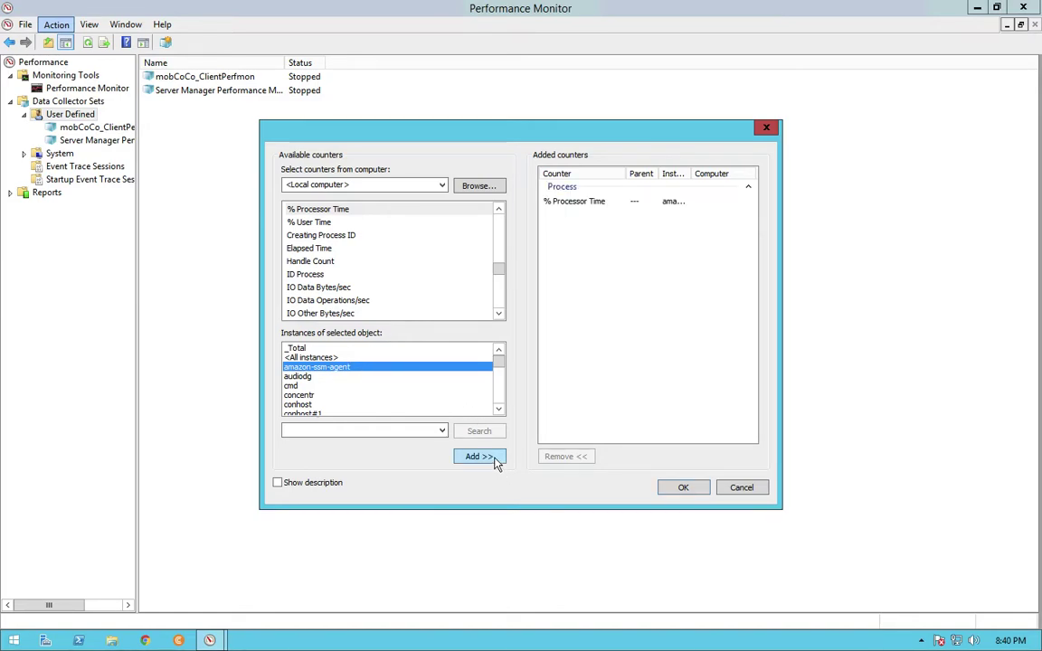
left_click(303, 378)
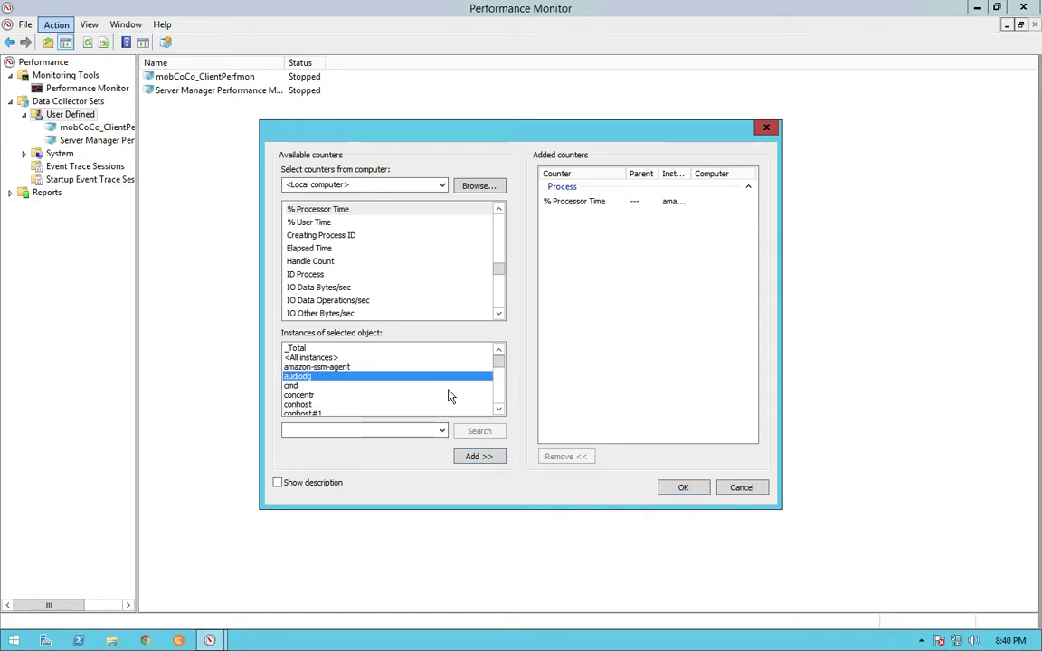
left_click(476, 458)
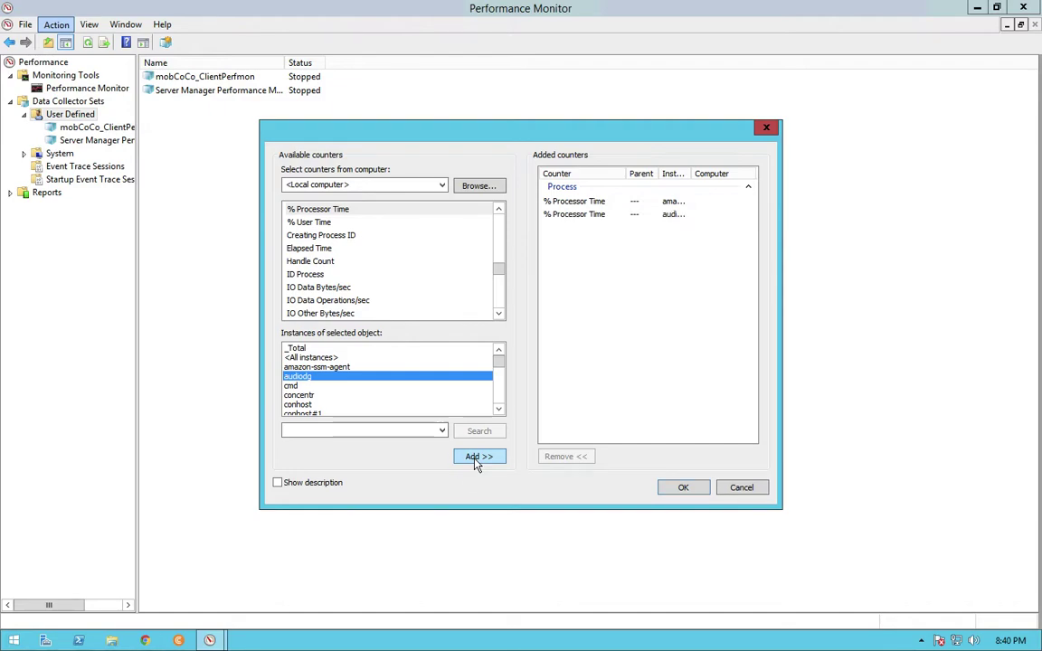
- Add the Memory Available MBytes counter and confirm the three-counter selection
left_click(500, 210)
left_click(500, 210)
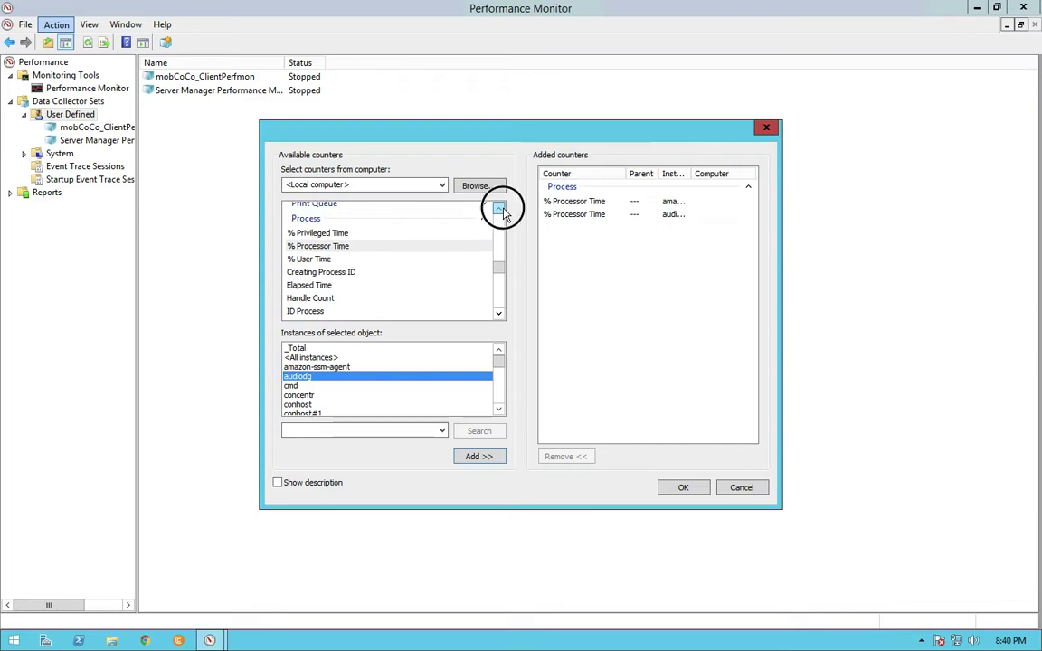
left_click(500, 210)
left_click(500, 210)
left_click(500, 210)
left_click(500, 210)
left_click(501, 210)
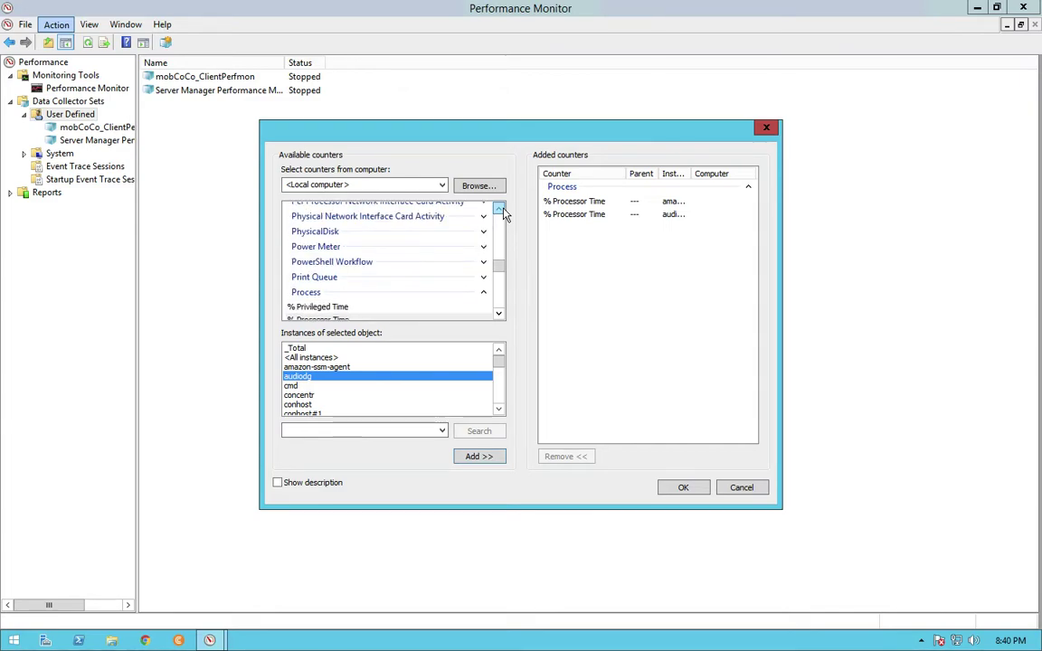
left_click_drag(500, 276, 500, 241)
left_click(484, 257)
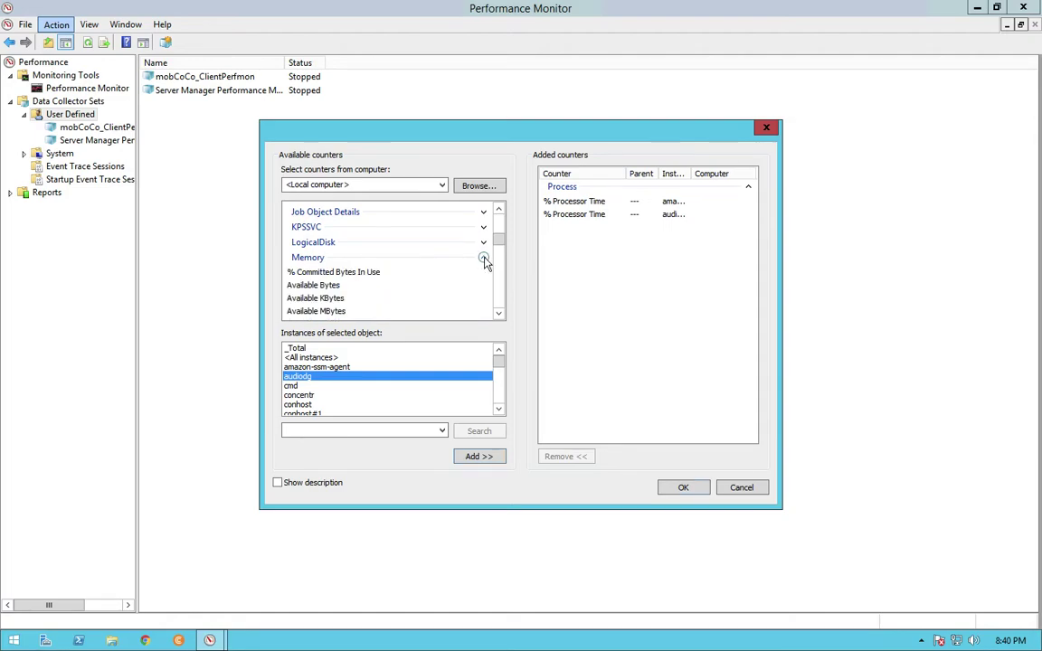
left_click(334, 312)
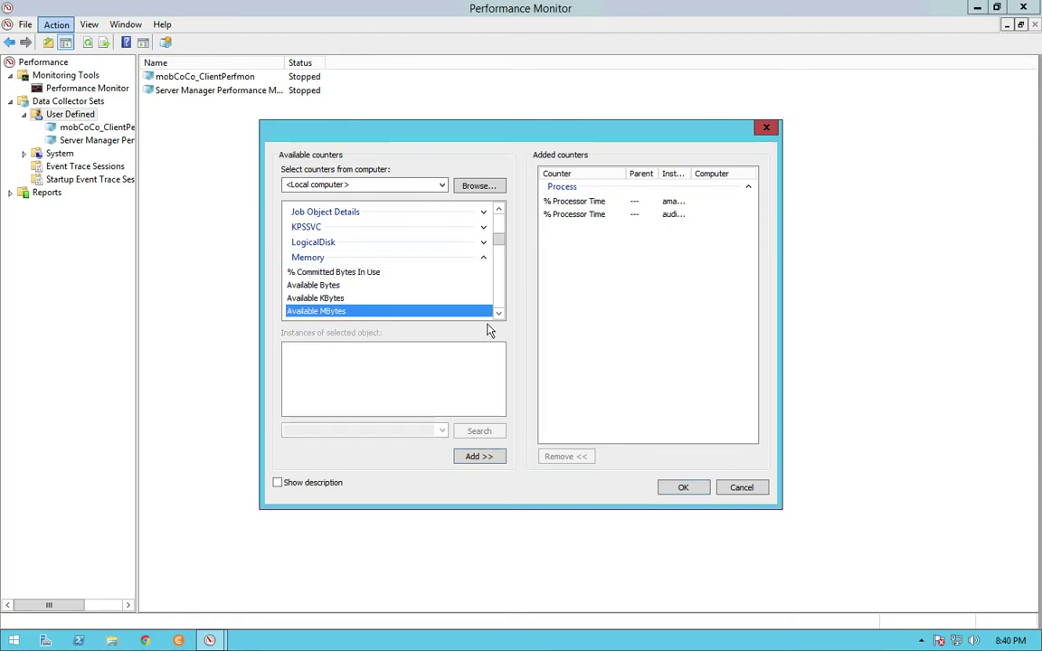
left_click(479, 465)
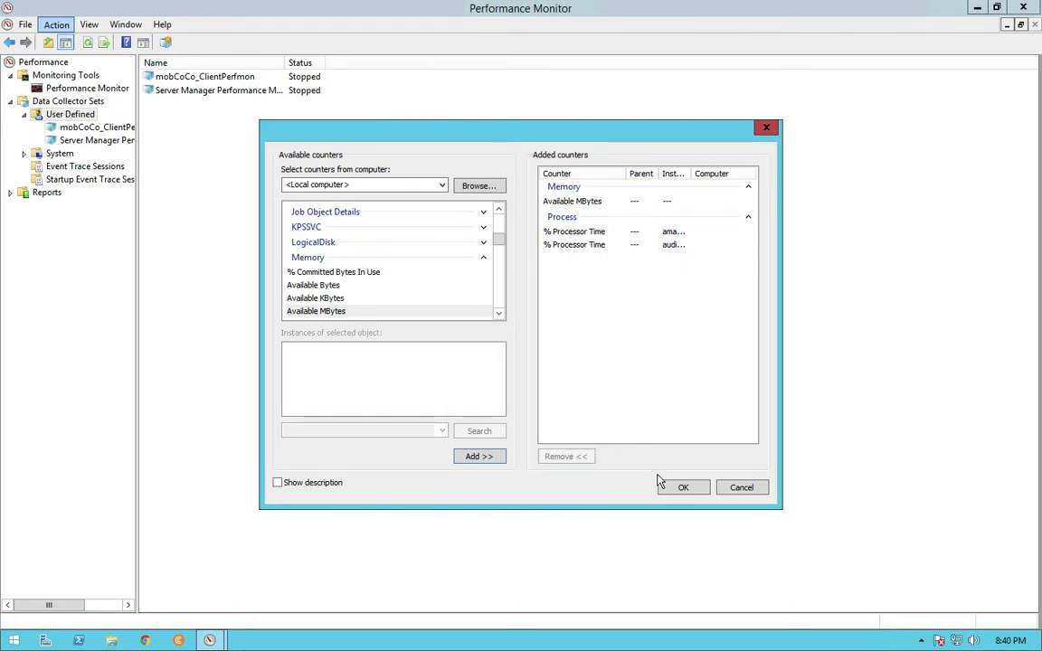
left_click(684, 488)
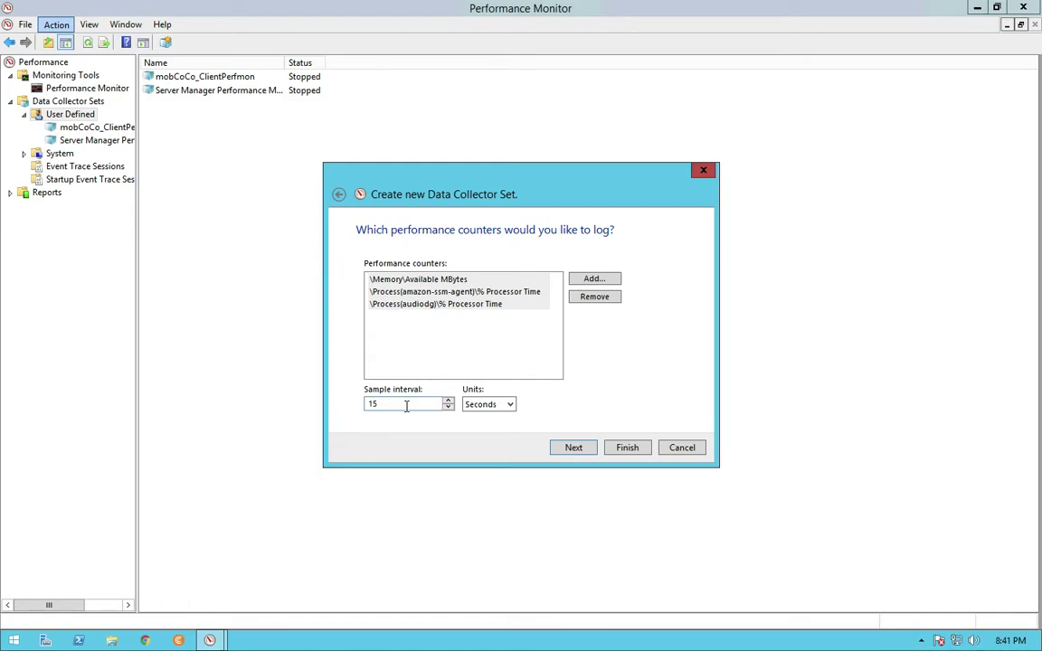
- Change the sample interval from 15 to 5 seconds
left_click(402, 407)
- Set the Demo logs' root directory to C:\JmeterELK and reach the final wizard page
left_click(572, 449)
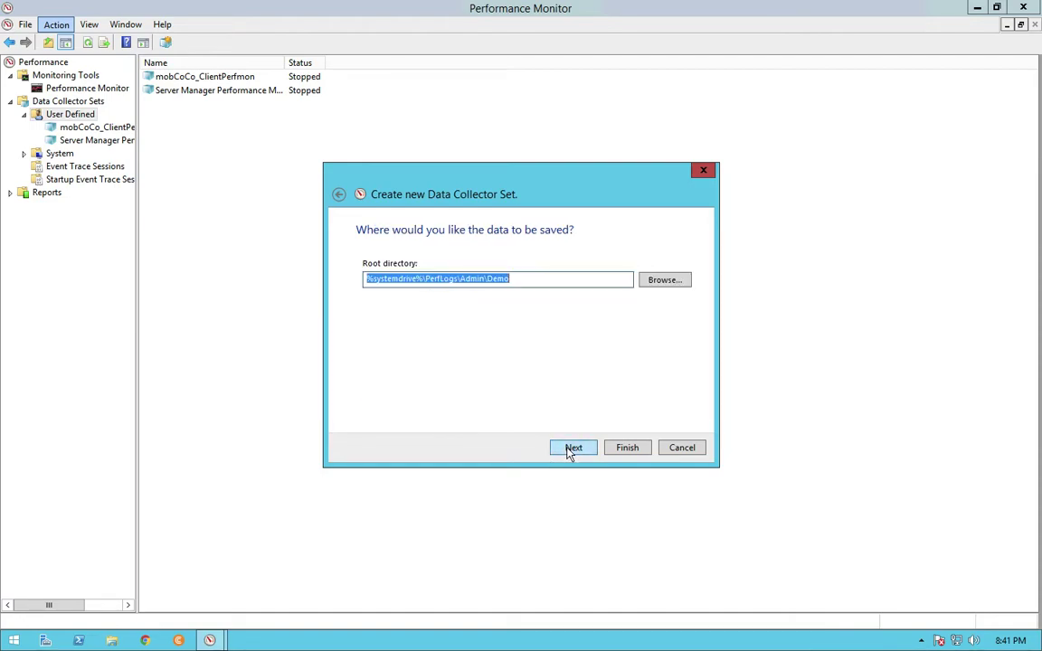
left_click(663, 281)
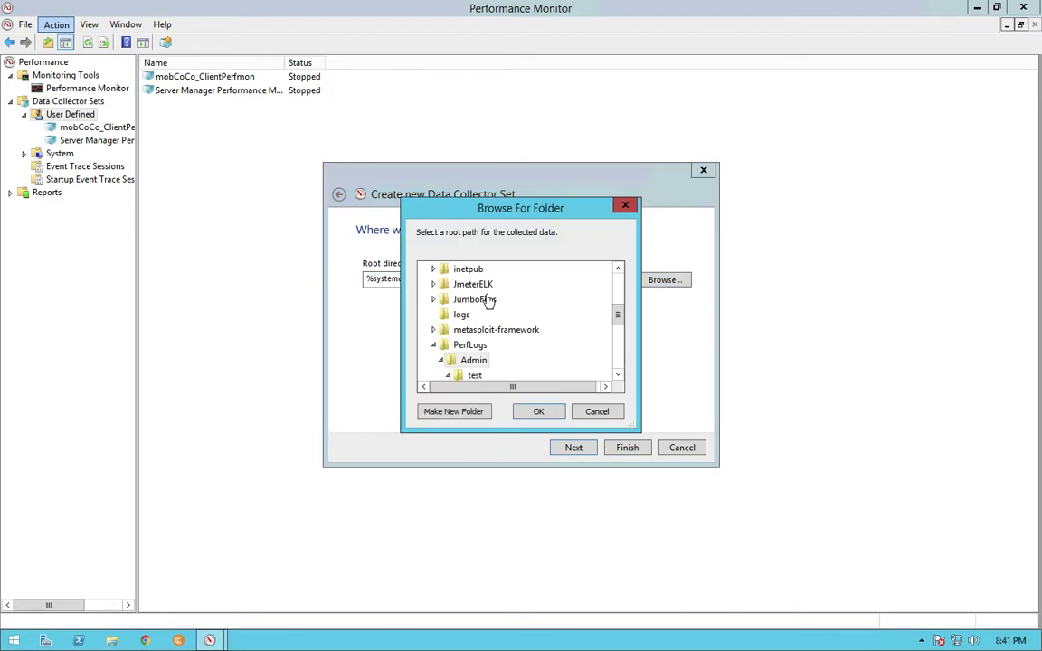
double_click(475, 284)
left_click(538, 413)
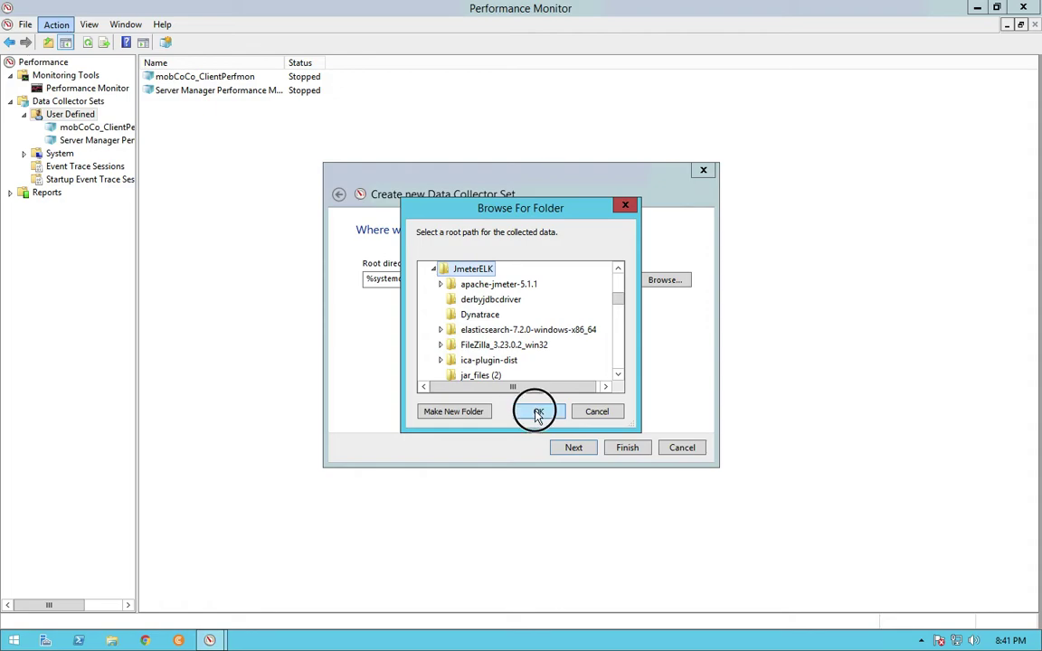
left_click(583, 454)
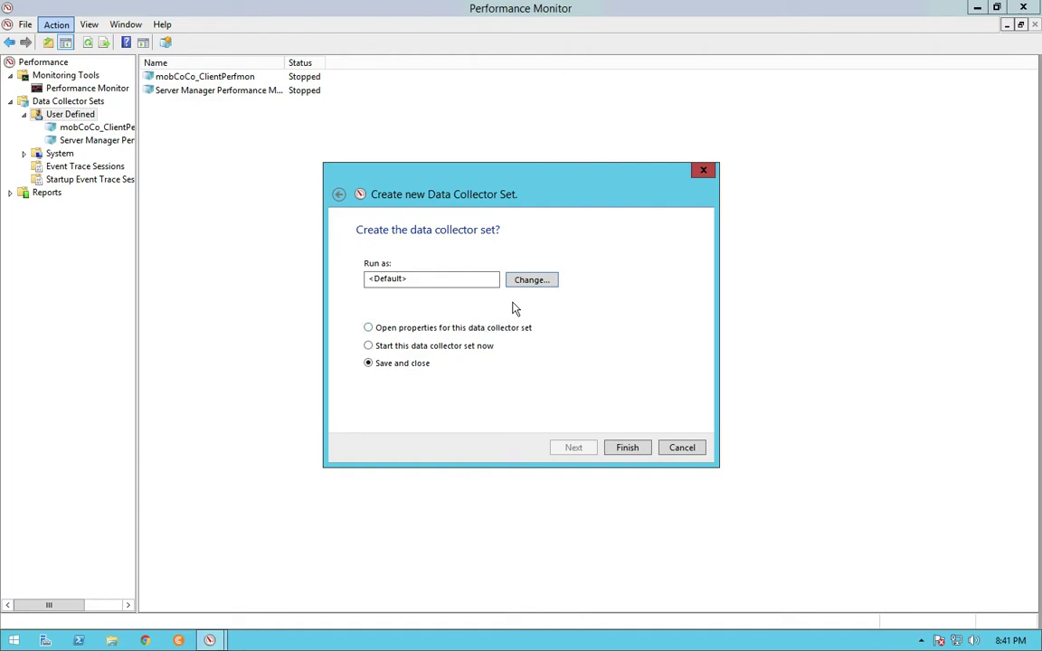
- Finish creating Demo, start it, and dismiss the file-already-exists error
left_click(612, 449)
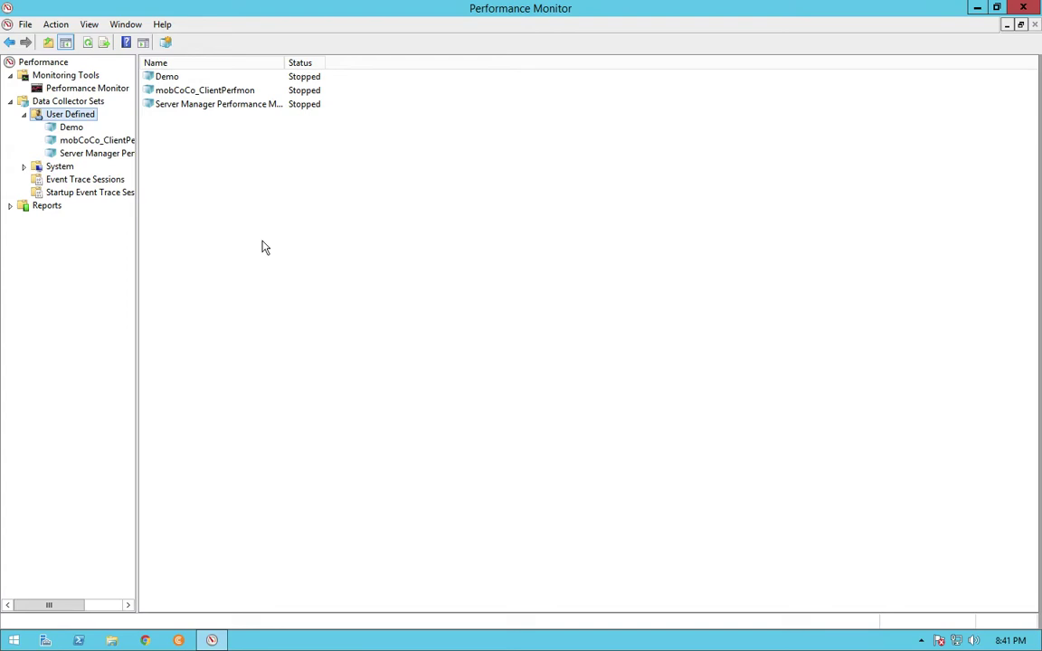
left_click(183, 81)
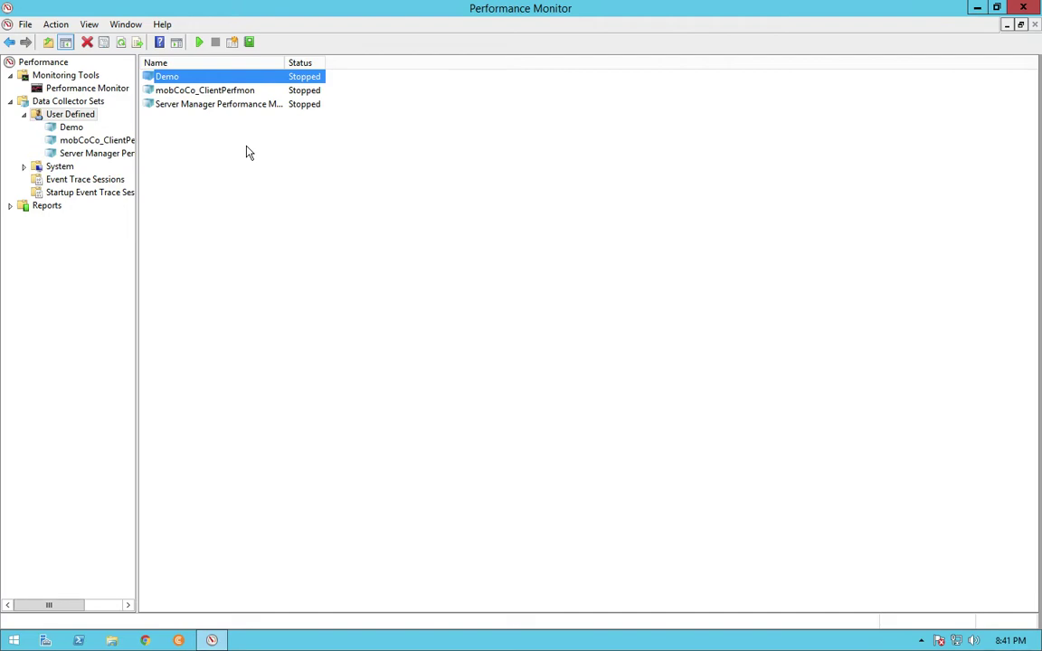
left_click(199, 45)
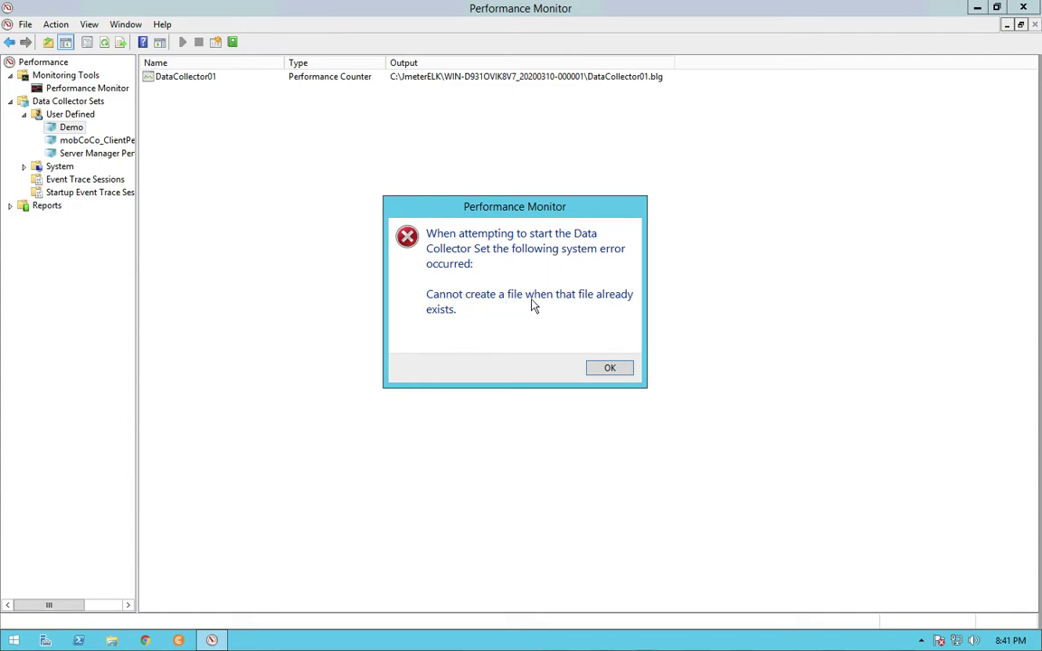
left_click(612, 369)
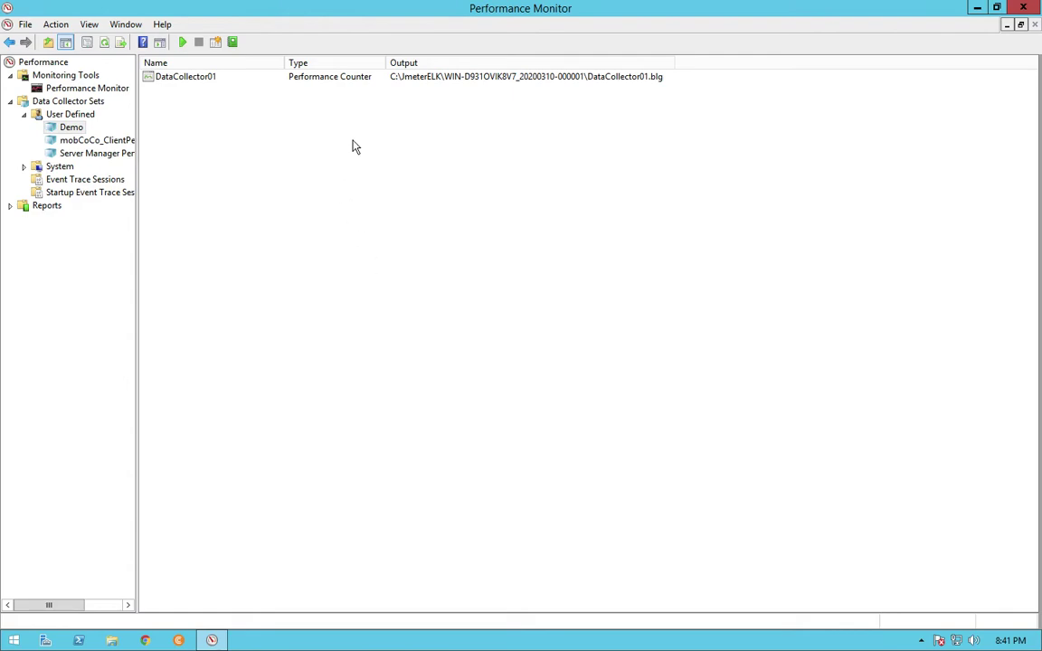
left_click(516, 78)
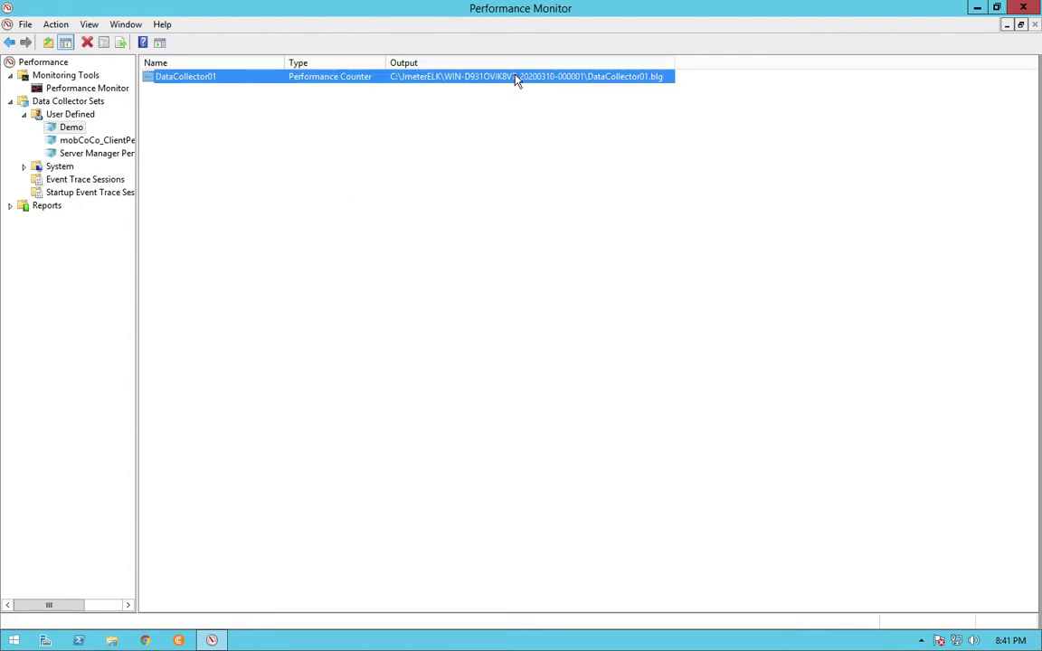
double_click(516, 78)
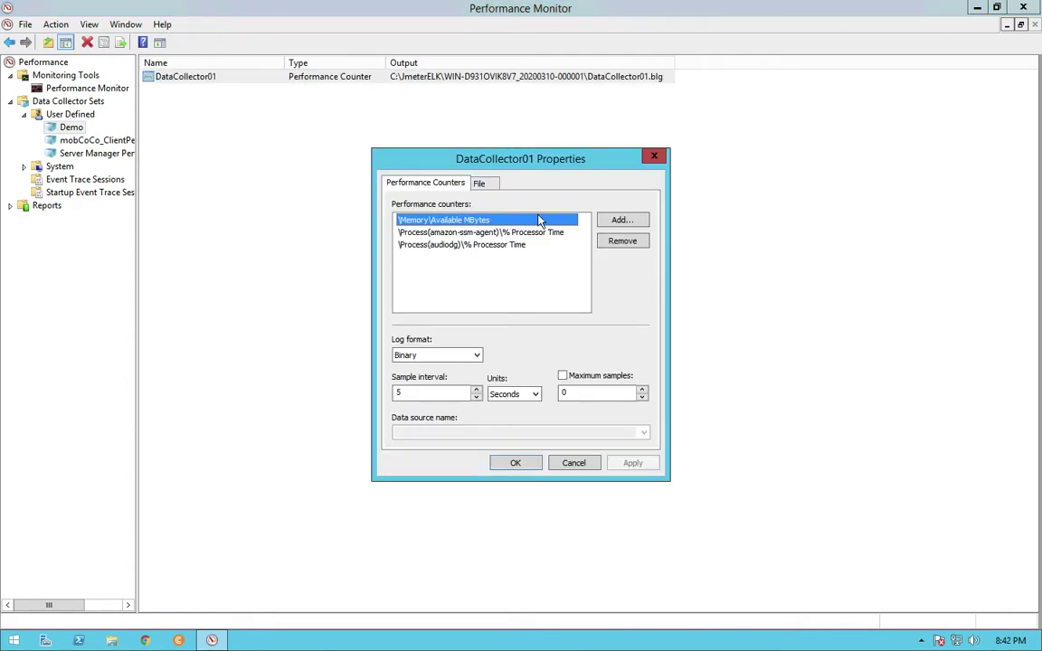
left_click(654, 157)
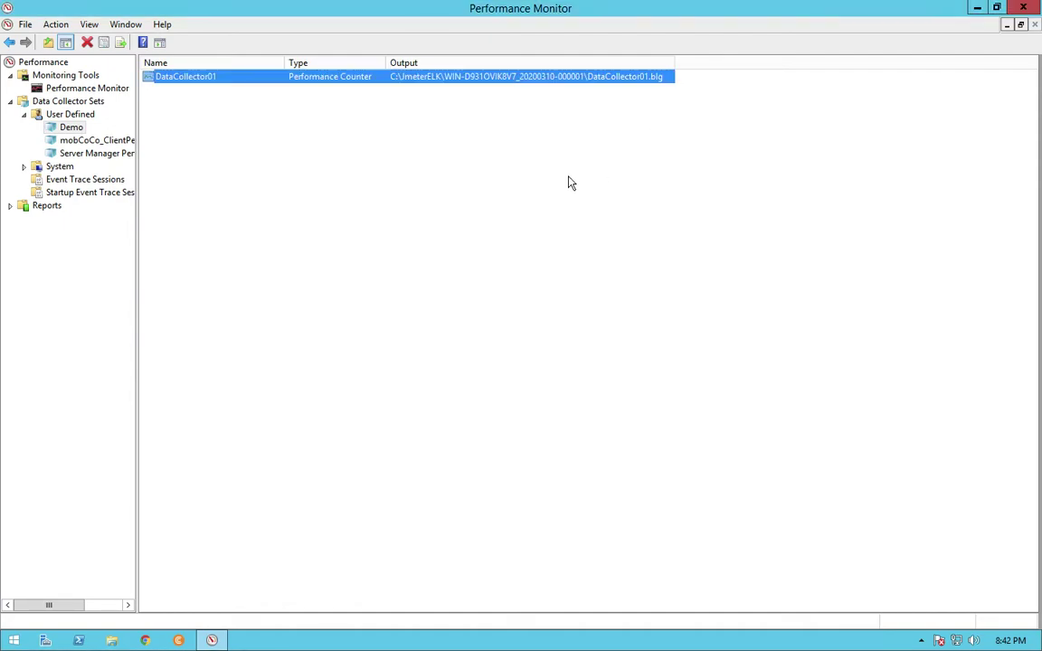
- Browse File Explorer to C:\JmeterELK, look inside its Perfmon folder, and return
left_click(108, 641)
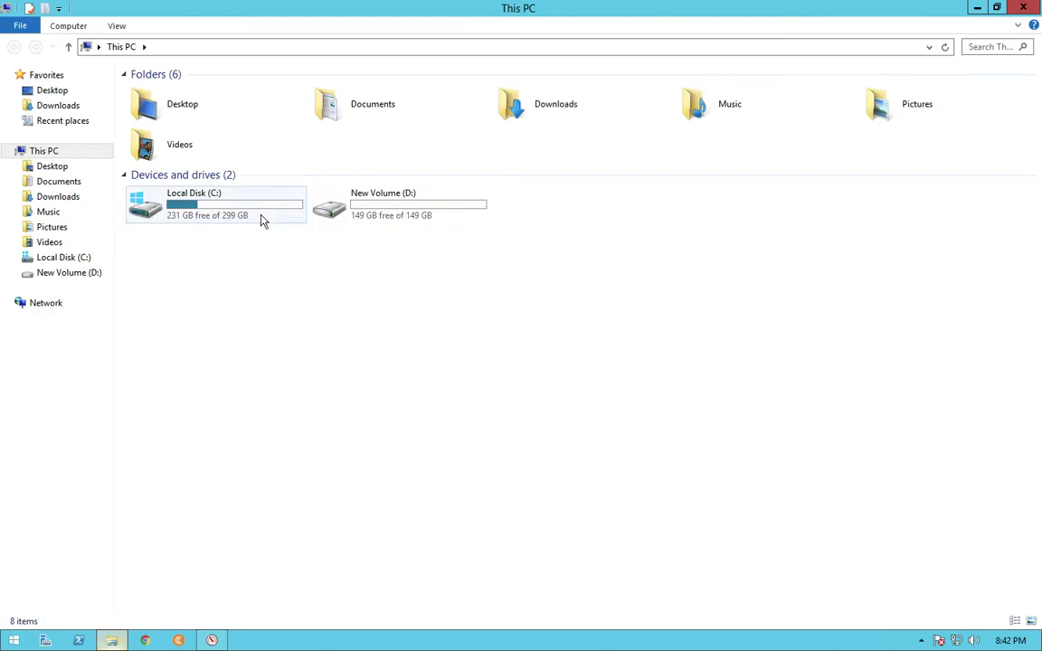
double_click(271, 215)
double_click(198, 138)
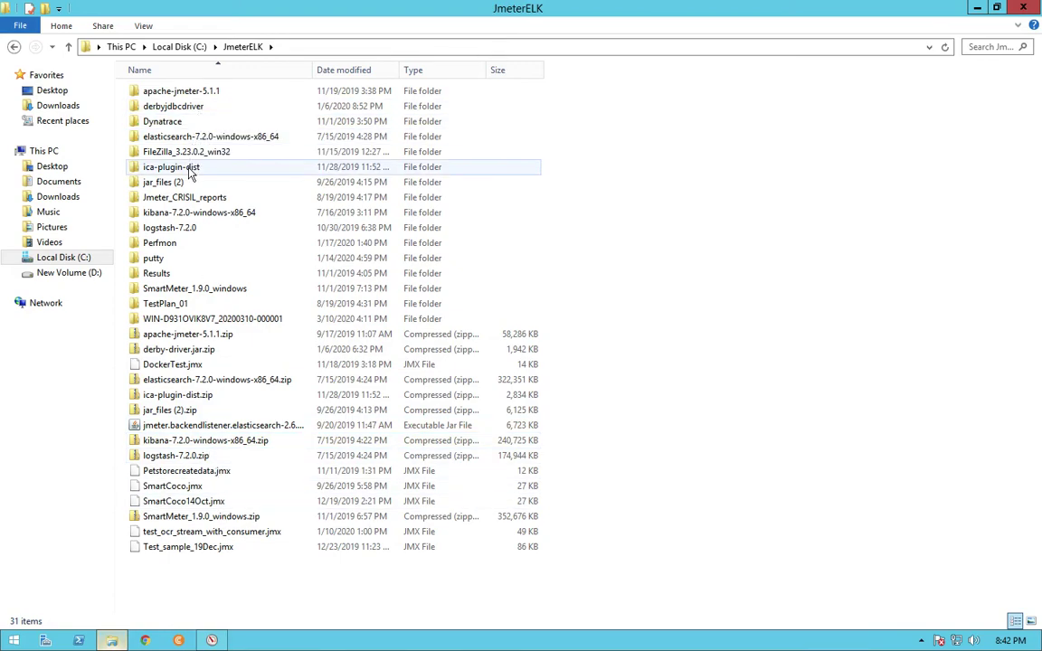
double_click(185, 242)
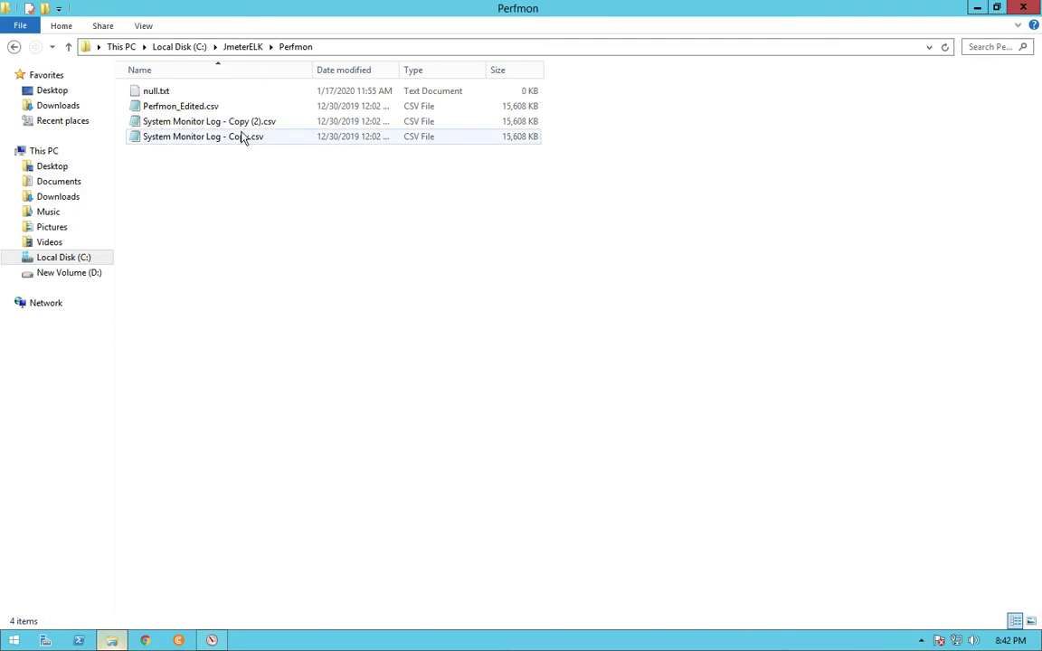
left_click(223, 106)
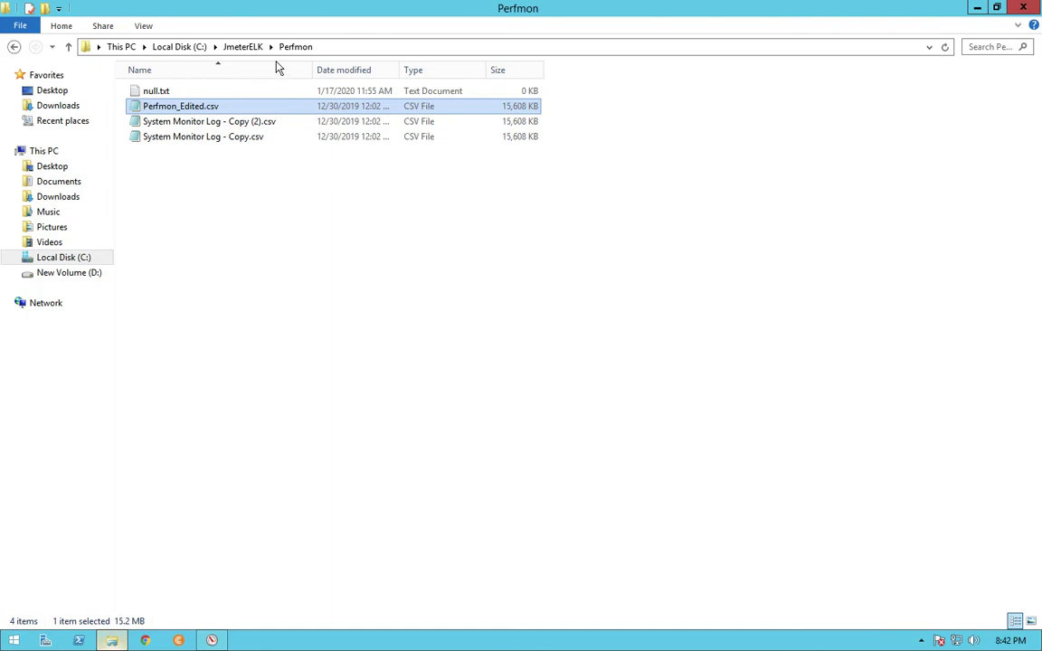
left_click(243, 47)
left_click(212, 641)
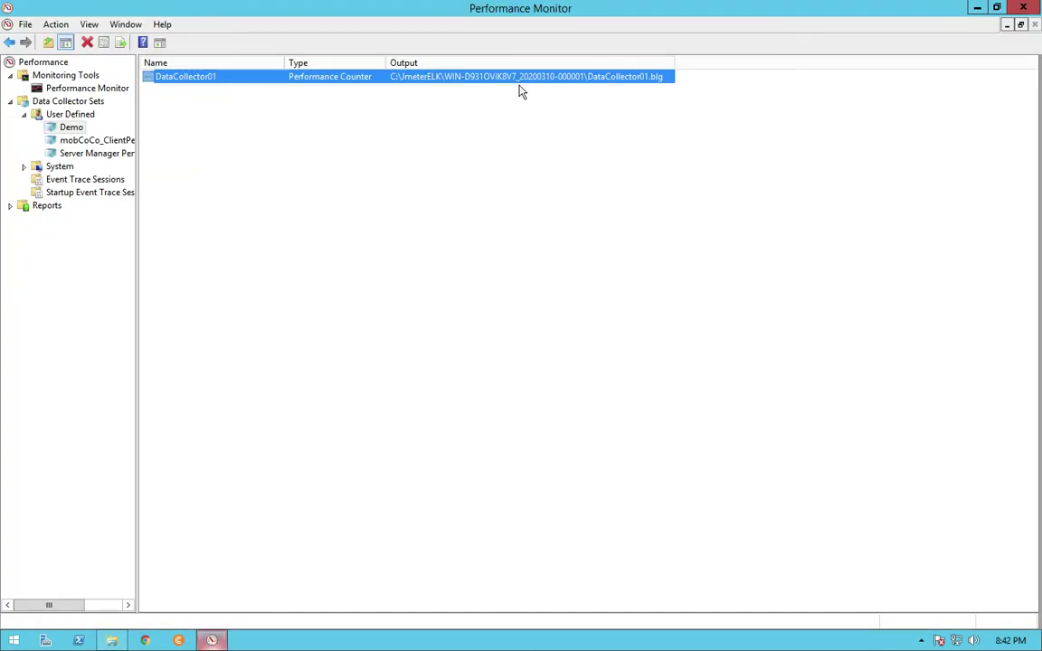
left_click(111, 640)
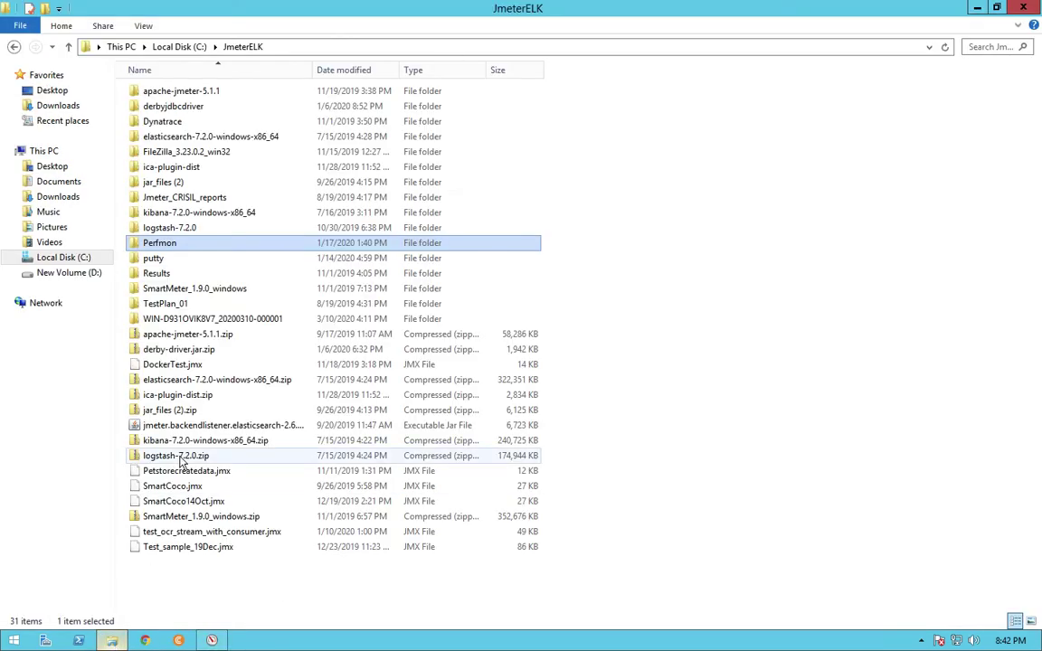
key("w")
left_click(276, 321)
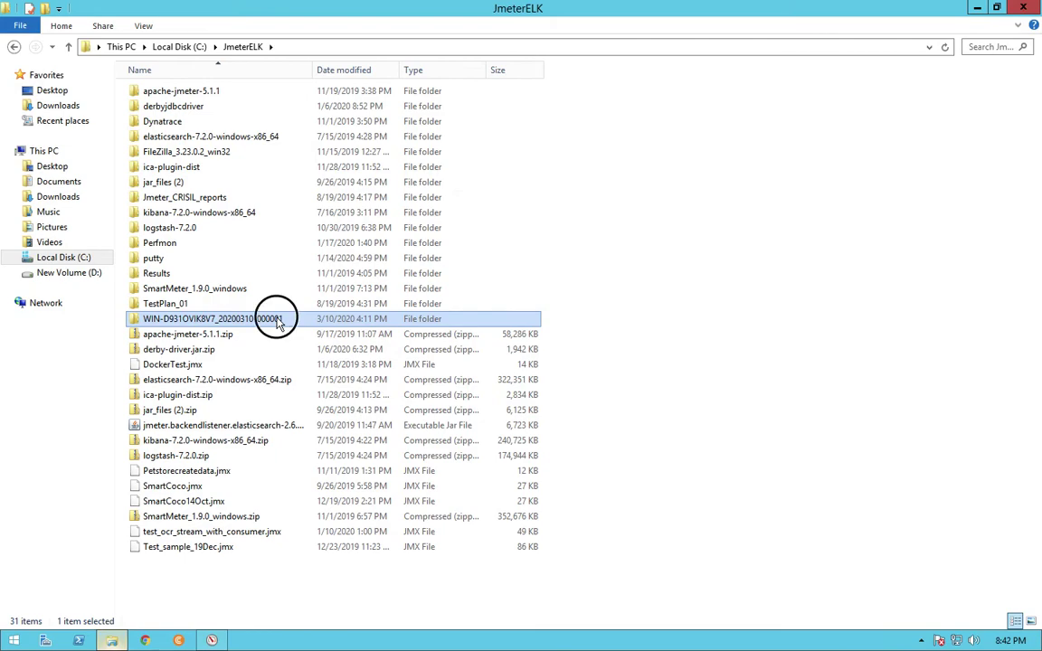
double_click(276, 321)
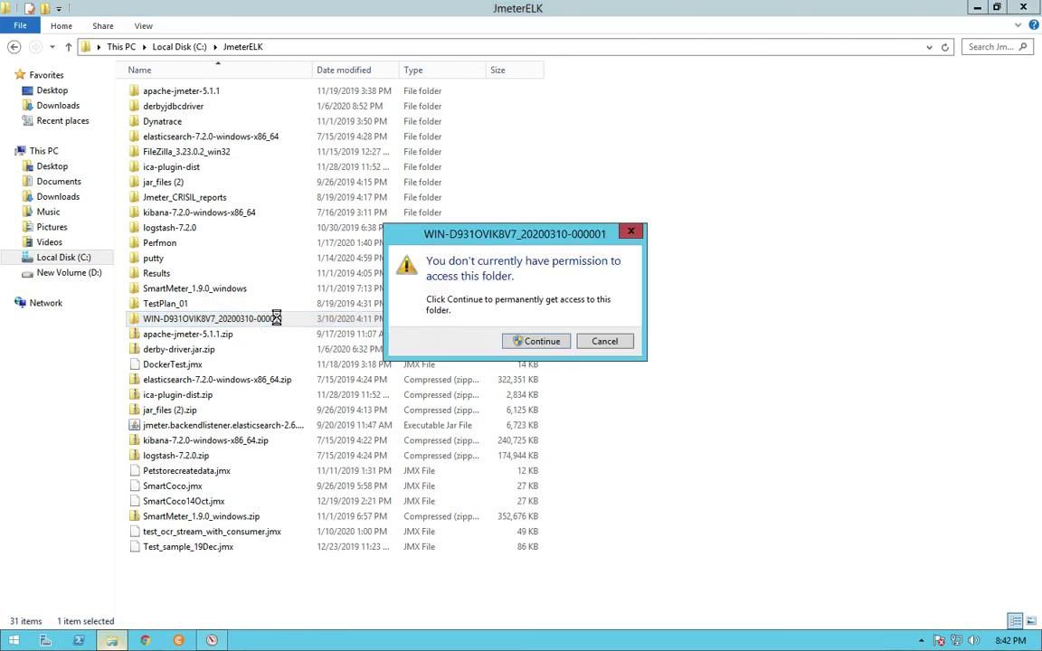
left_click(539, 345)
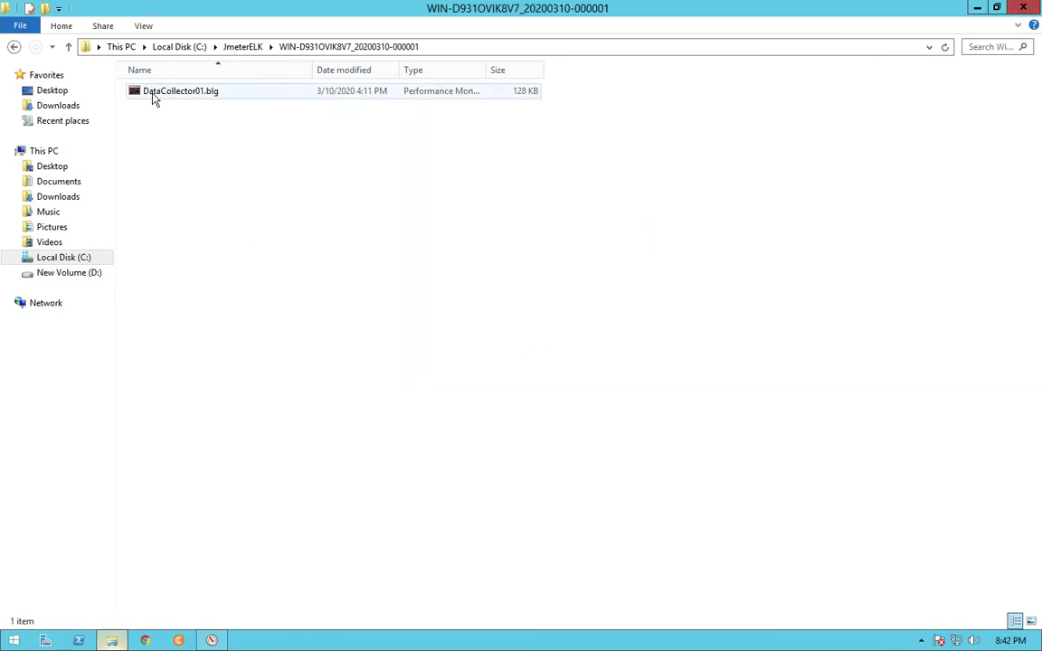
- Rename DataCollector01.blg to DataCollector11.blg and return to Performance Monitor
left_click(163, 90)
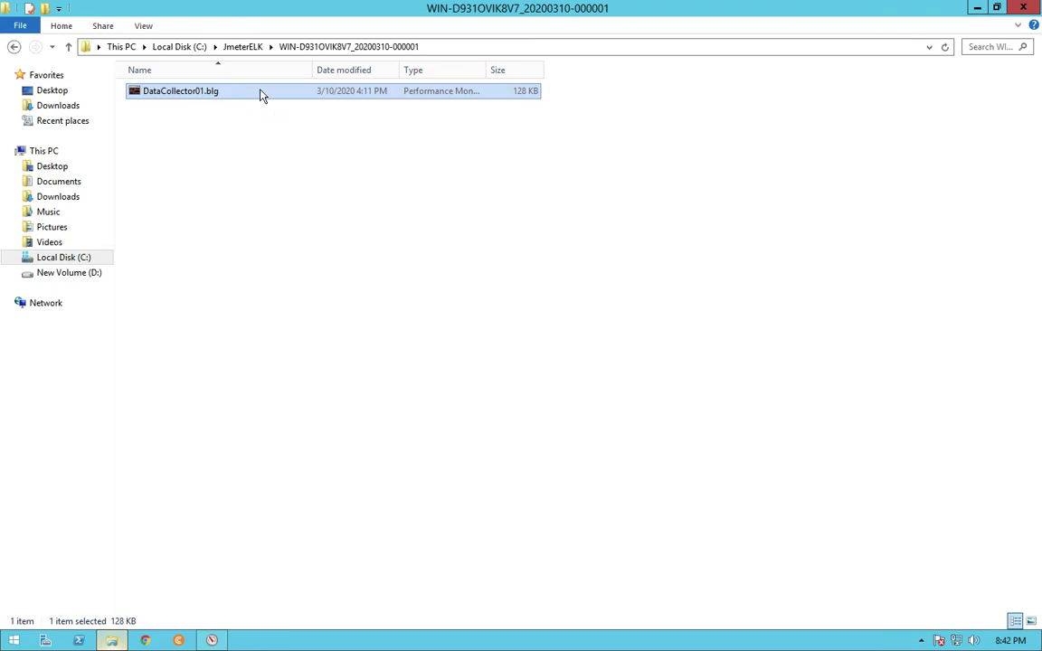
left_click(232, 93)
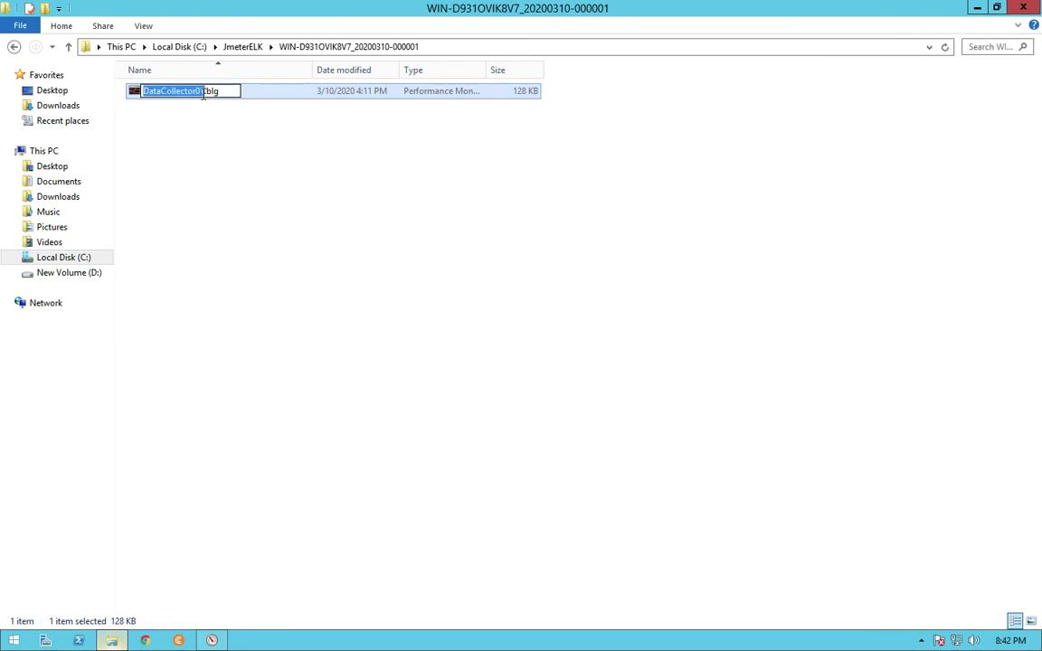
left_click(203, 95)
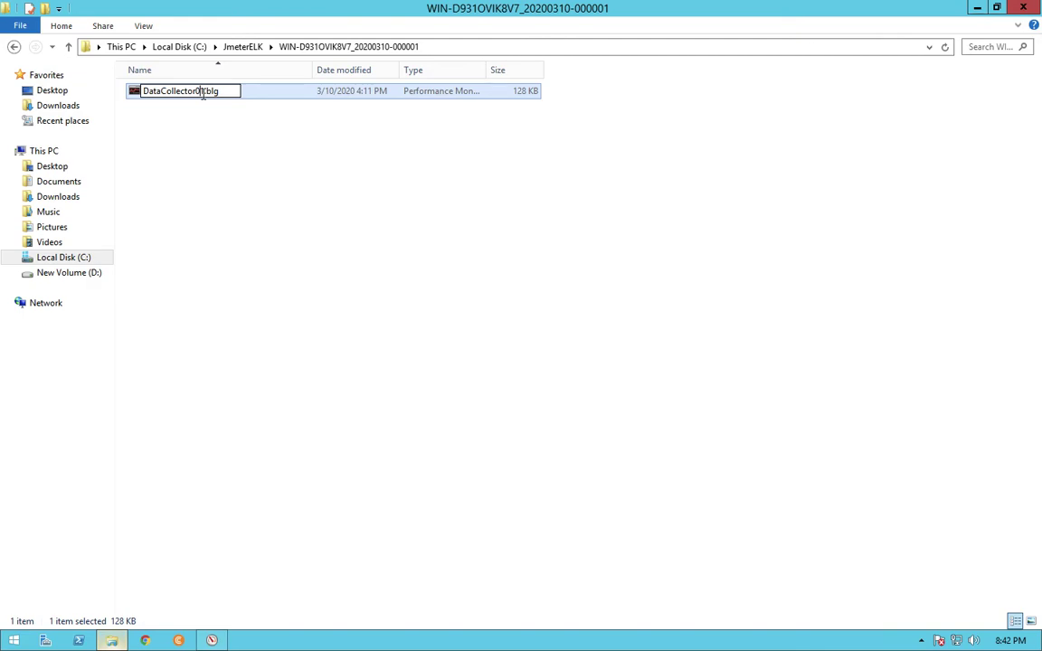
left_click(238, 153)
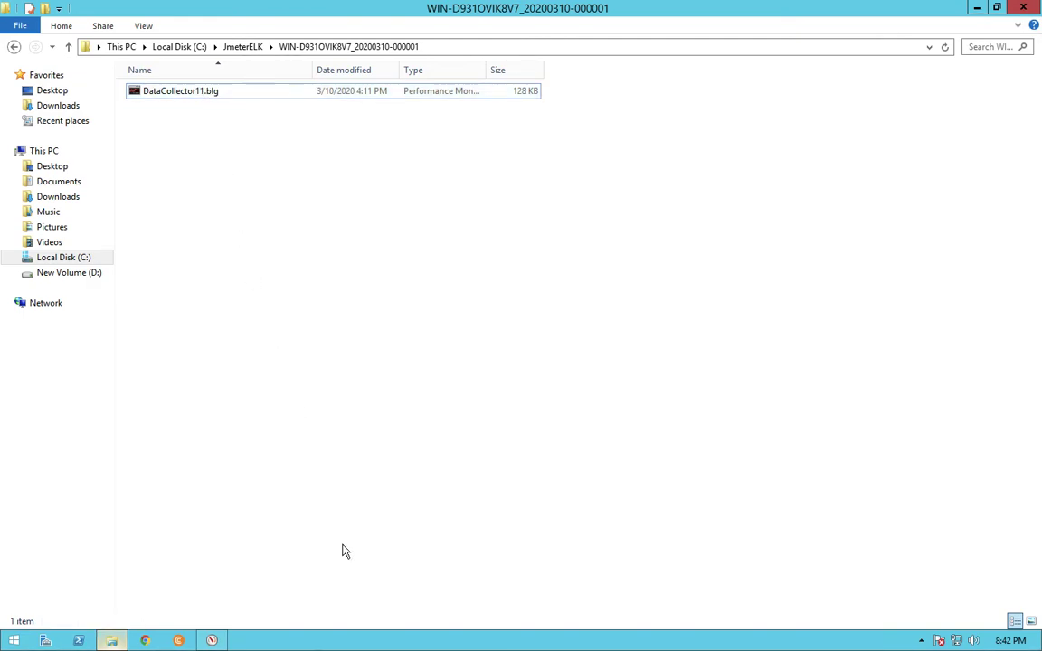
left_click(212, 641)
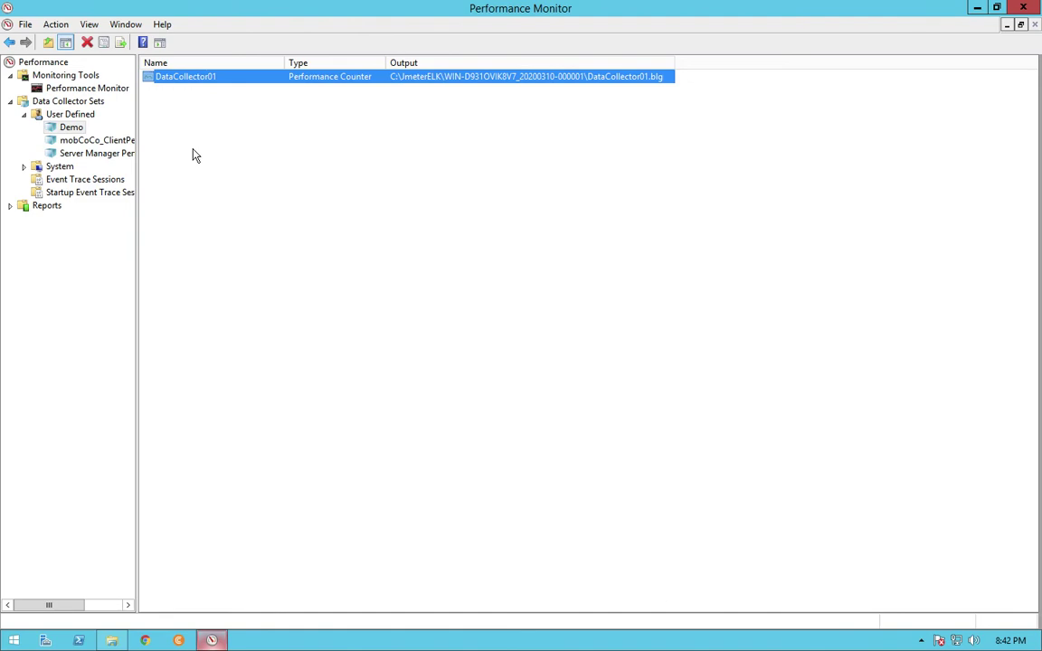
left_click(74, 127)
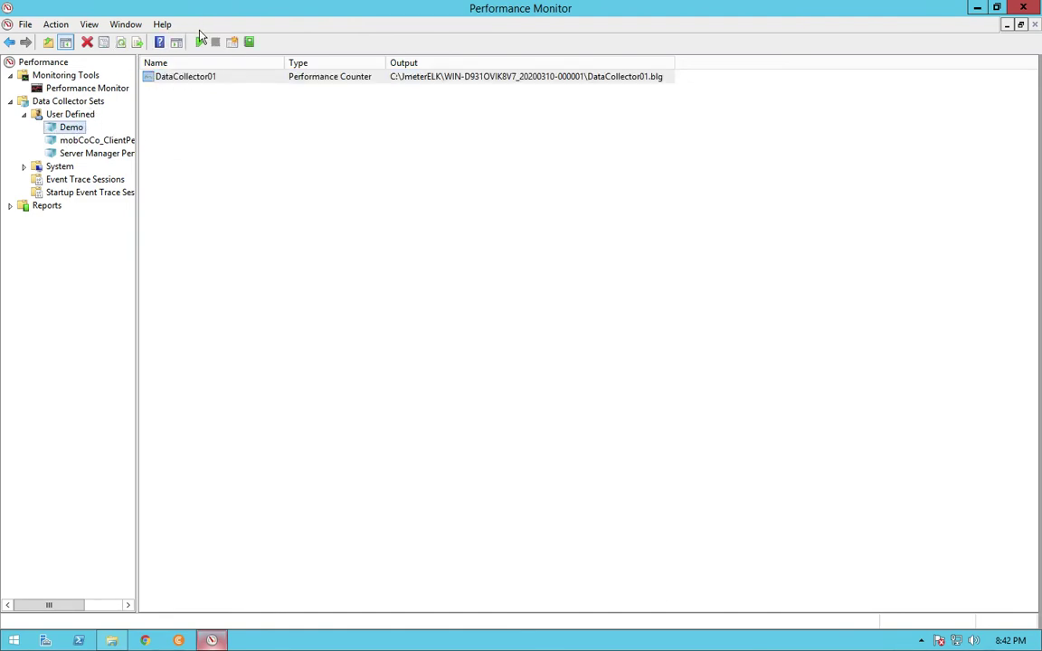
left_click(200, 42)
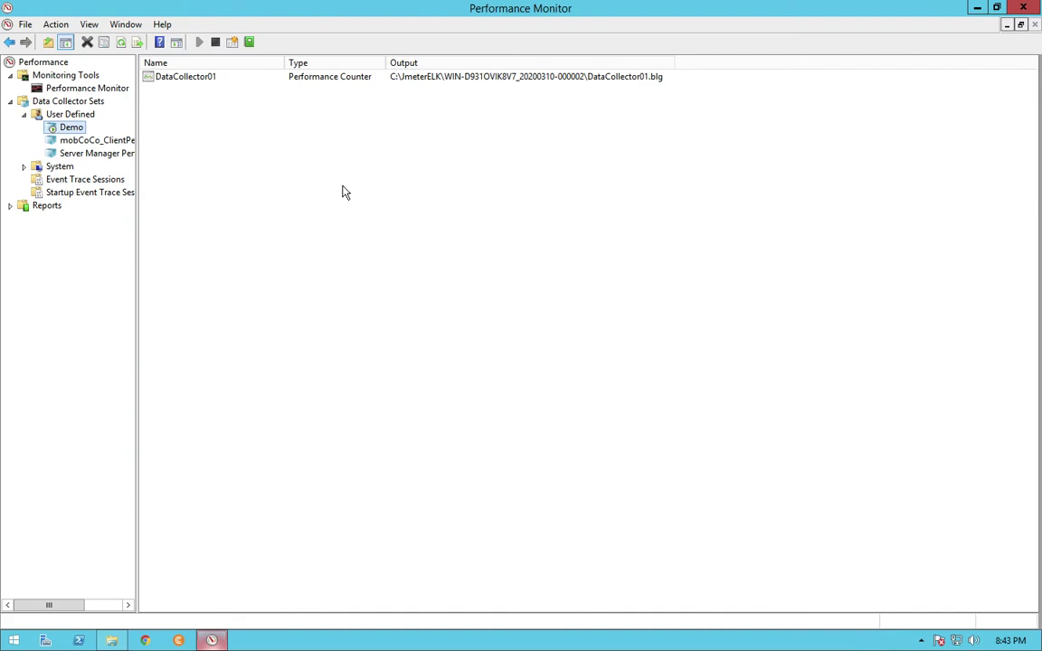
left_click(216, 43)
- Exit full screen on the TestPC remote session and minimize its window to reveal the macOS desktop
mouse_move(549, 3)
mouse_move(192, 19)
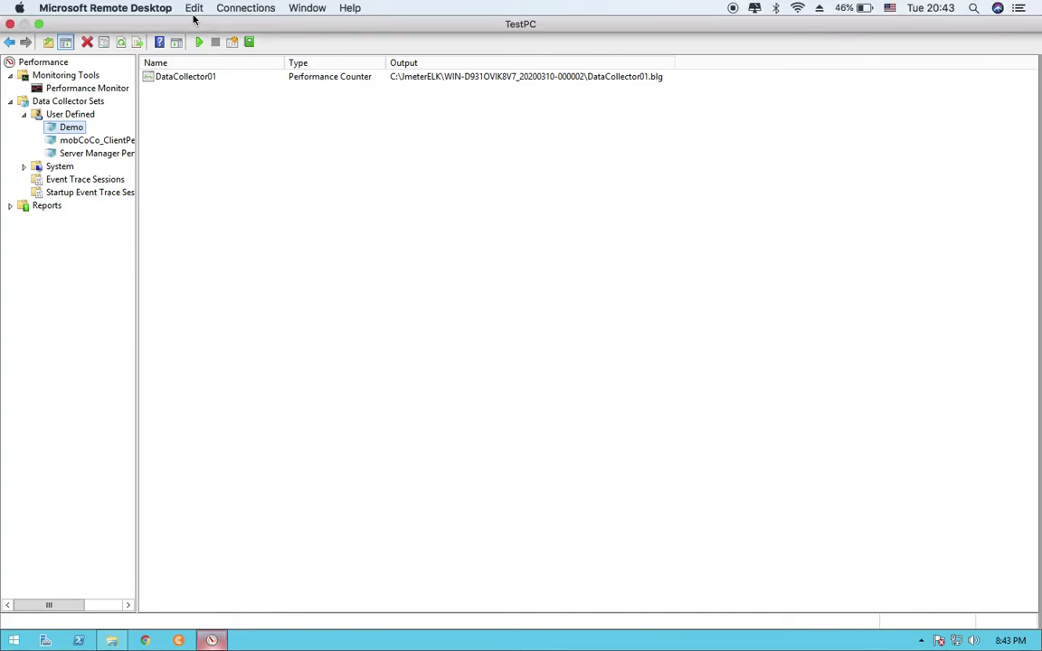
left_click(38, 24)
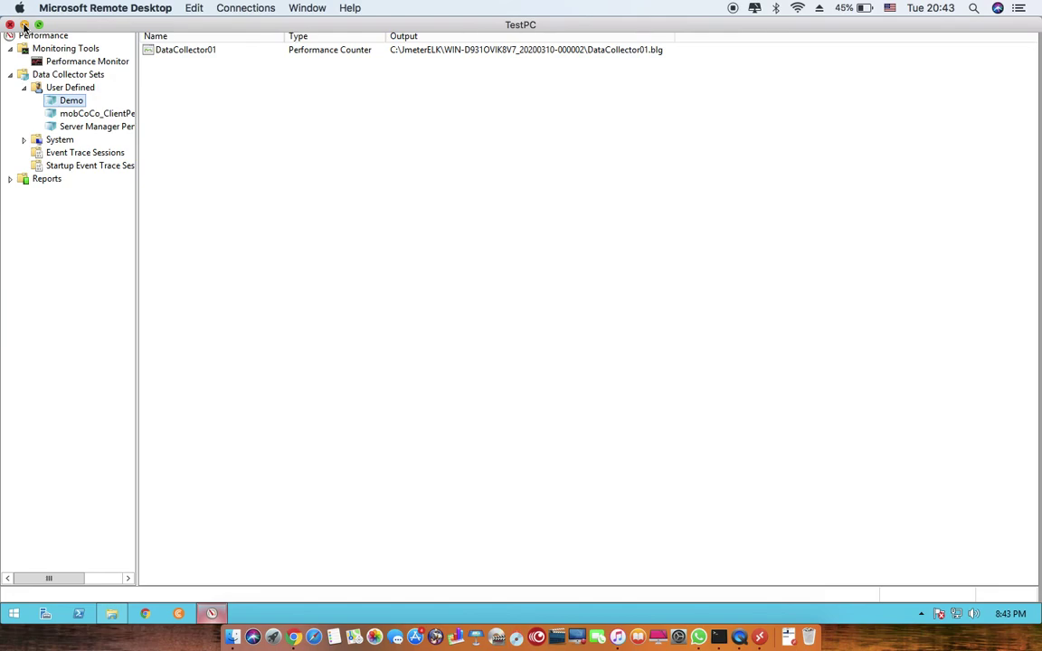
left_click(23, 24)
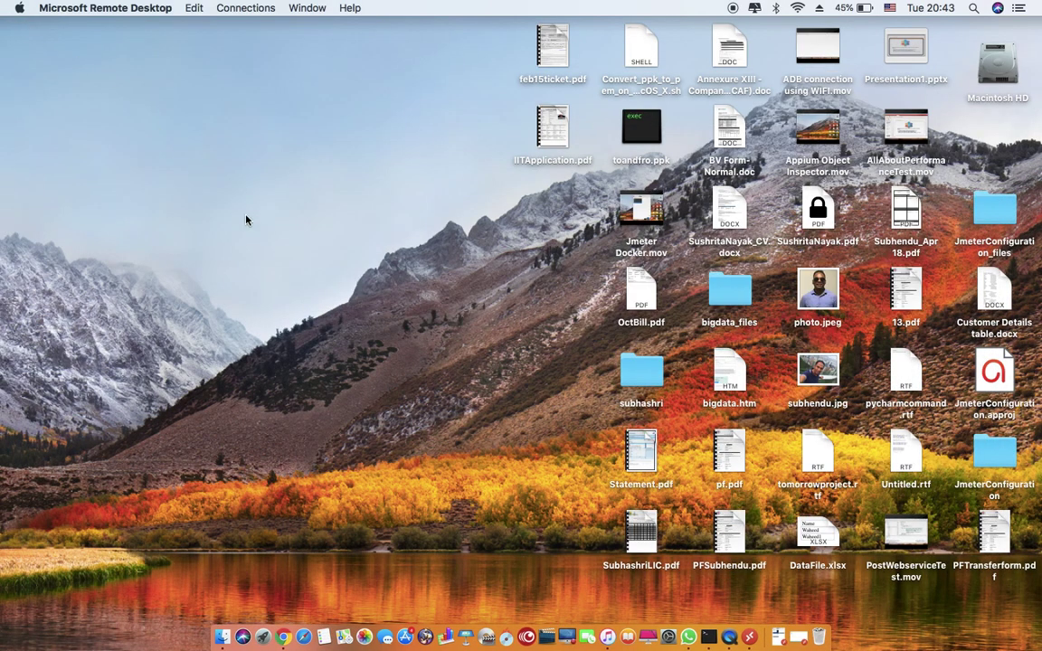